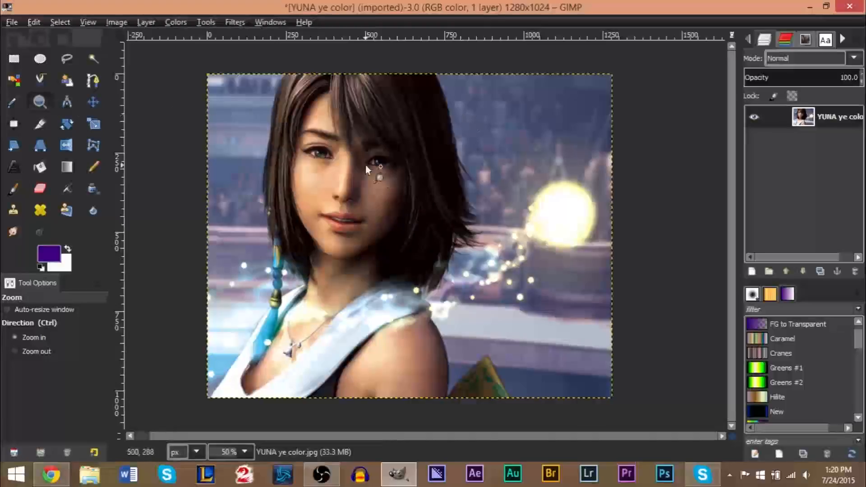
Magnify the iris of the eye on the left side of the portrait to 1600%
left_click(308, 143)
left_click(308, 142)
left_click(308, 142)
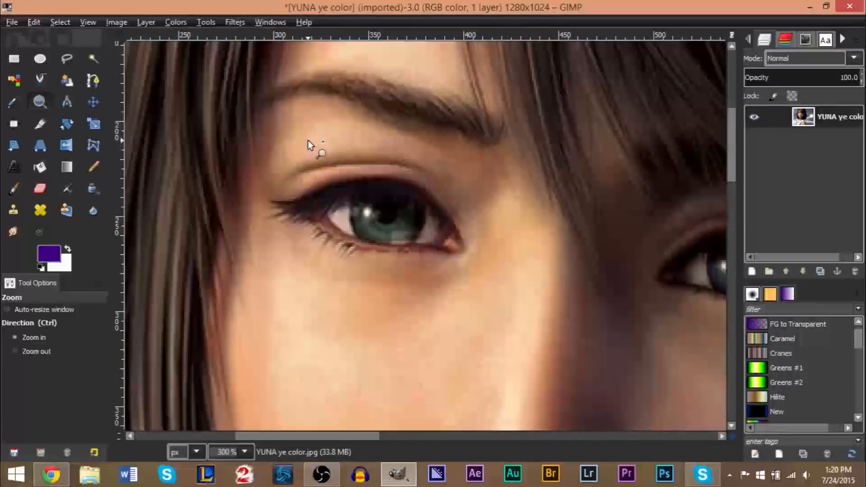
left_click(308, 142)
left_click(472, 239)
left_click(473, 239)
left_click(326, 240)
left_click(259, 232)
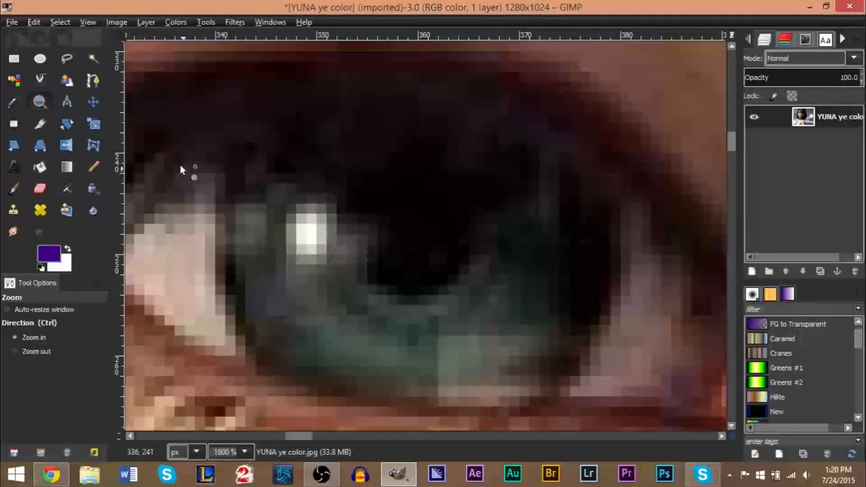
Trace a closed path around the iris with the Paths tool and convert it to a selection
left_click(92, 81)
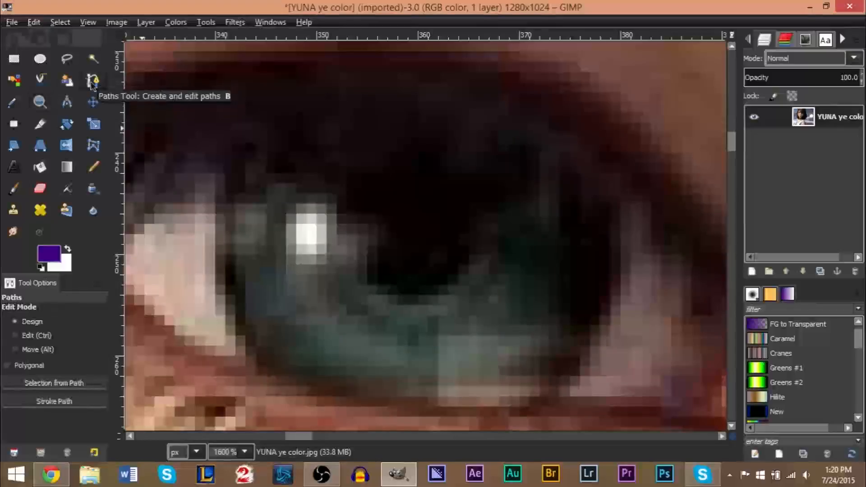
left_click(228, 169)
left_click(216, 190)
left_click(210, 222)
left_click(210, 260)
left_click(223, 306)
left_click(248, 363)
left_click(311, 388)
left_click(399, 395)
left_click(463, 401)
left_click(522, 399)
left_click(559, 390)
left_click(598, 320)
left_click(605, 263)
left_click(588, 197)
left_click(519, 154)
left_click(450, 130)
left_click(375, 129)
left_click(296, 128)
left_click(246, 156)
left_click(228, 169, "ctrl")
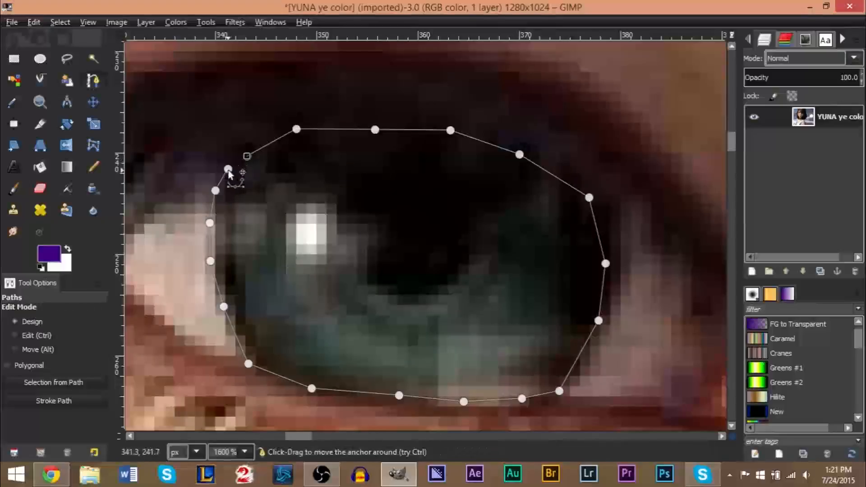
left_click(54, 383)
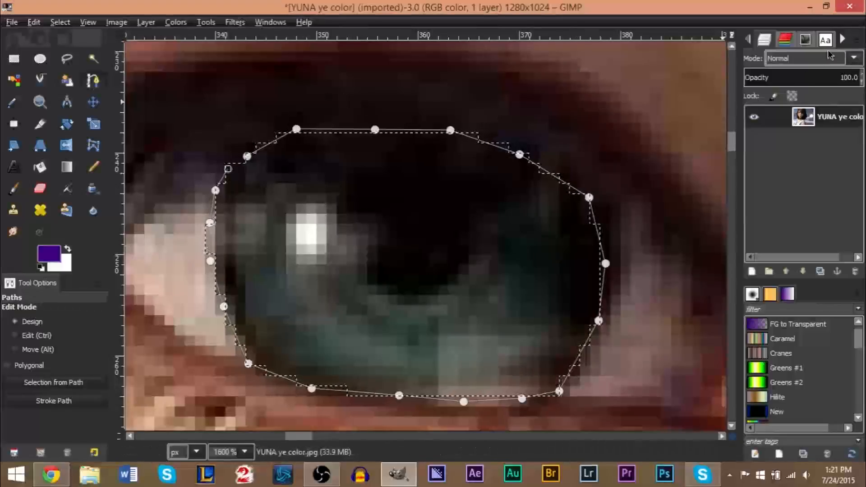
Find and open the list of the image's paths
left_click(842, 41)
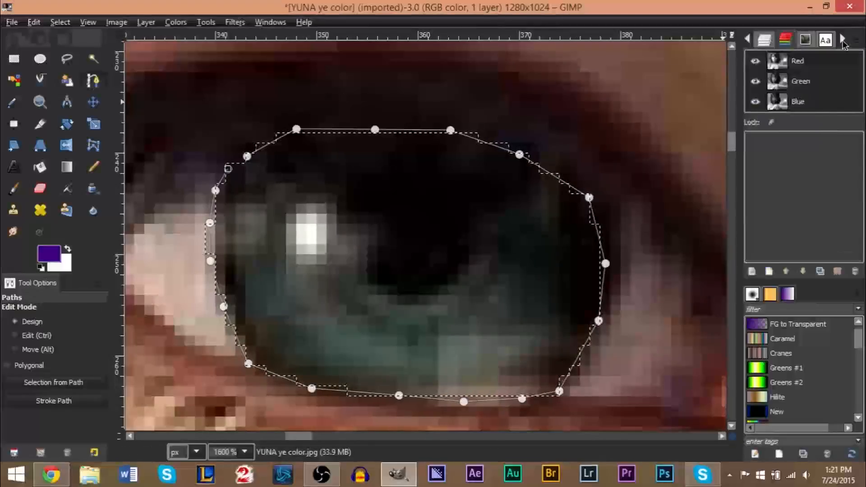
left_click(843, 41)
left_click(843, 41)
left_click(842, 41)
left_click(842, 40)
left_click(842, 41)
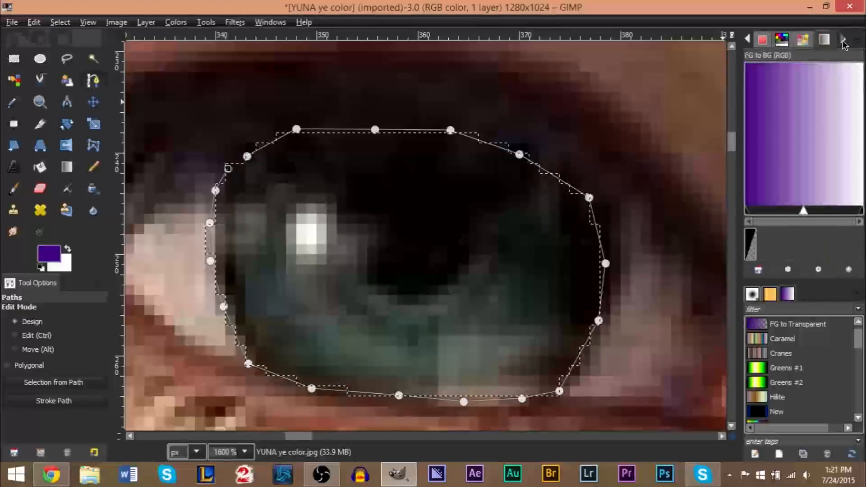
left_click(270, 23)
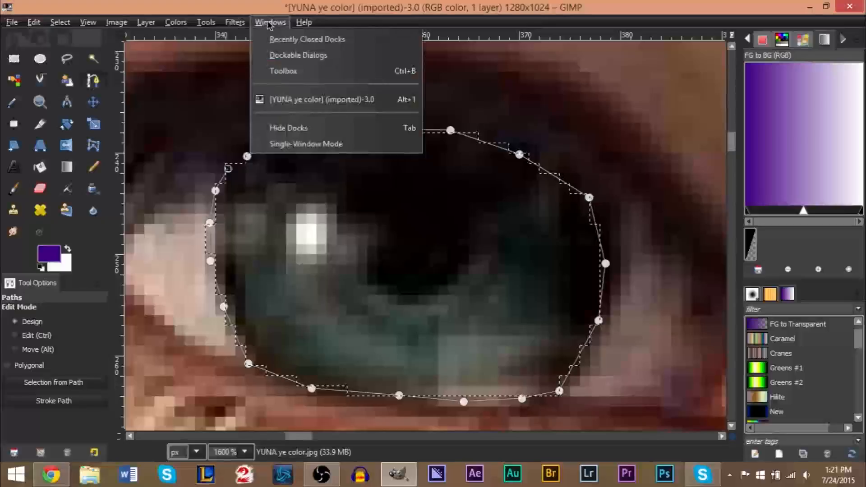
mouse_move(281, 57)
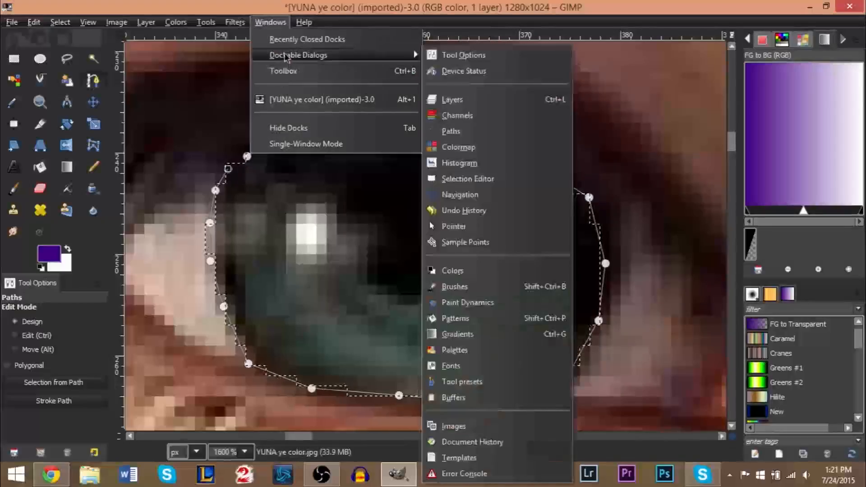
left_click(451, 131)
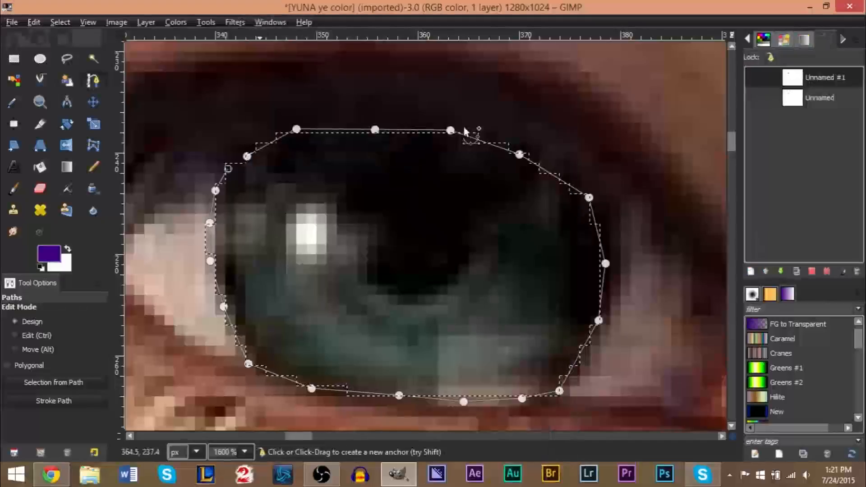
Toggle the visibility of both paths to compare them, and return to the layer list
left_click(758, 95)
left_click(758, 95)
left_click(756, 79)
left_click(756, 79)
left_click(755, 81)
left_click(755, 82)
left_click(756, 100)
left_click(756, 100)
left_click(756, 82)
left_click(756, 79)
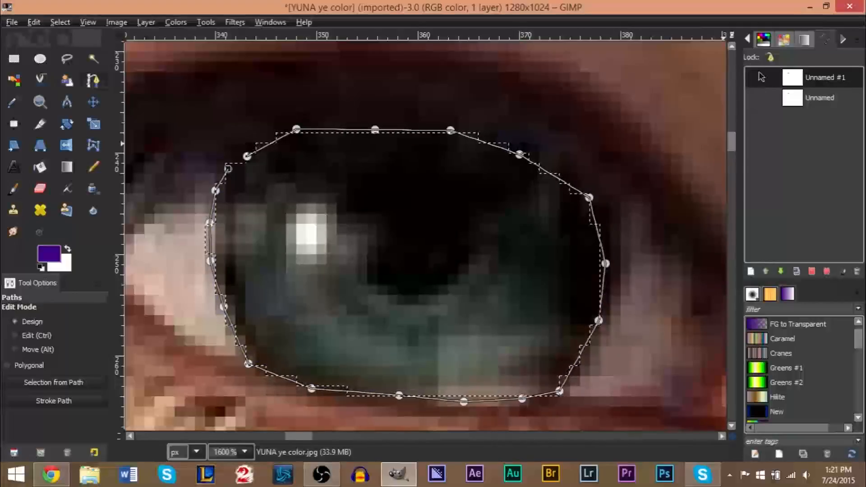
left_click(746, 41)
left_click(747, 41)
left_click(747, 41)
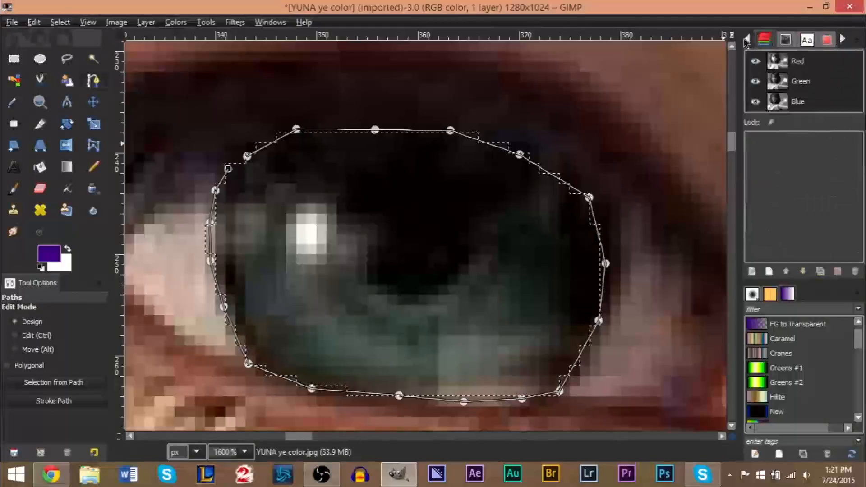
left_click(743, 40)
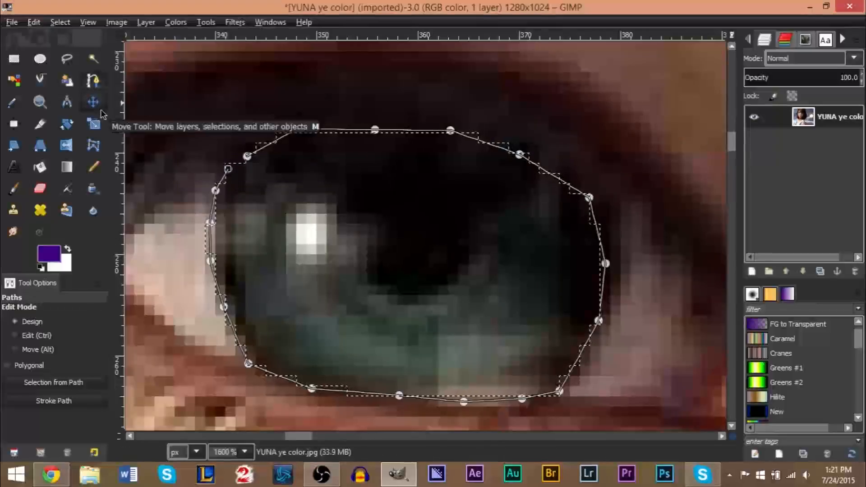
Try bucket-filling the iris selection with purple 3e007e directly on the photo layer, and undo the fill
left_click(44, 170)
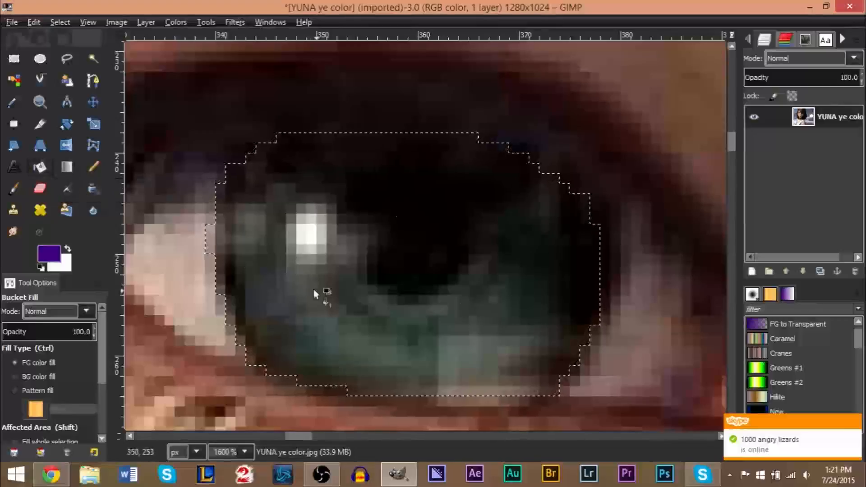
left_click(51, 256)
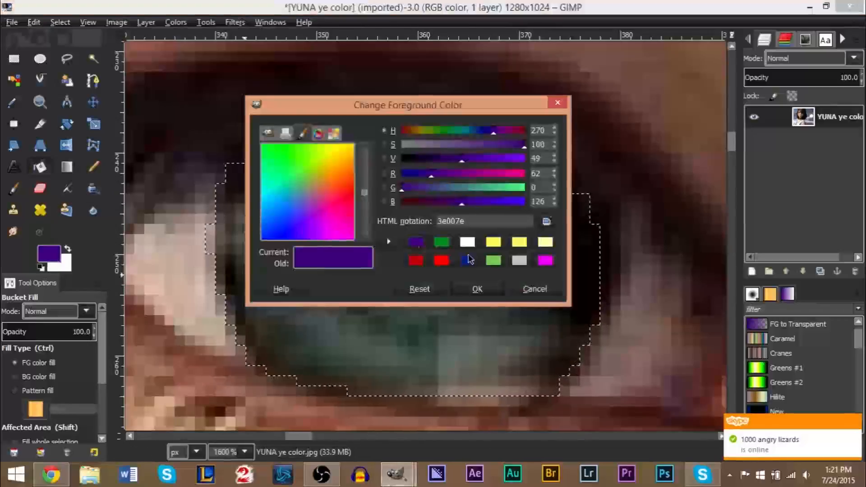
left_click(473, 290)
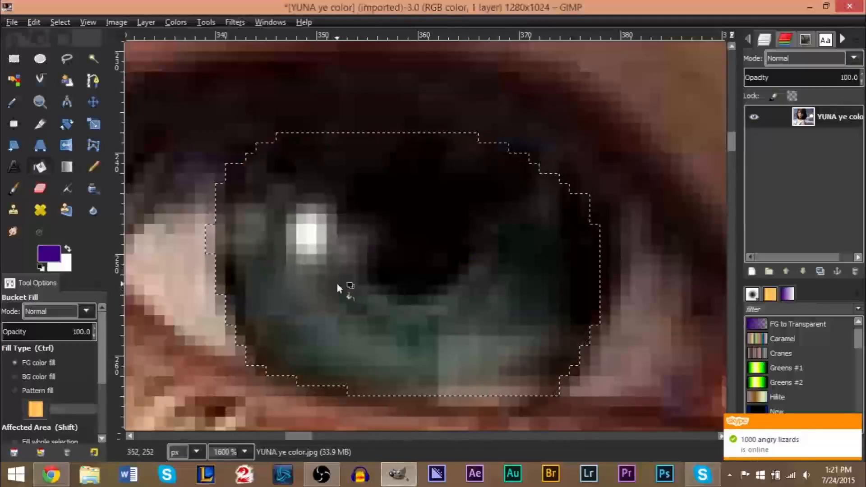
left_click(336, 282)
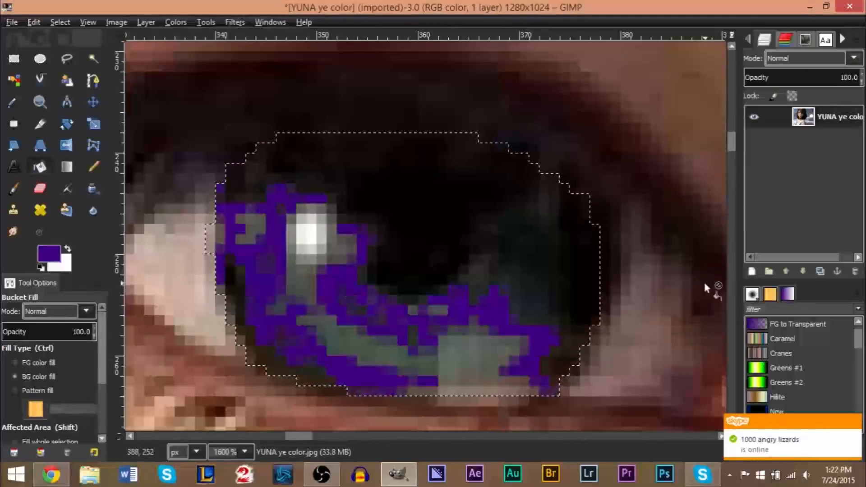
key("ctrl+z")
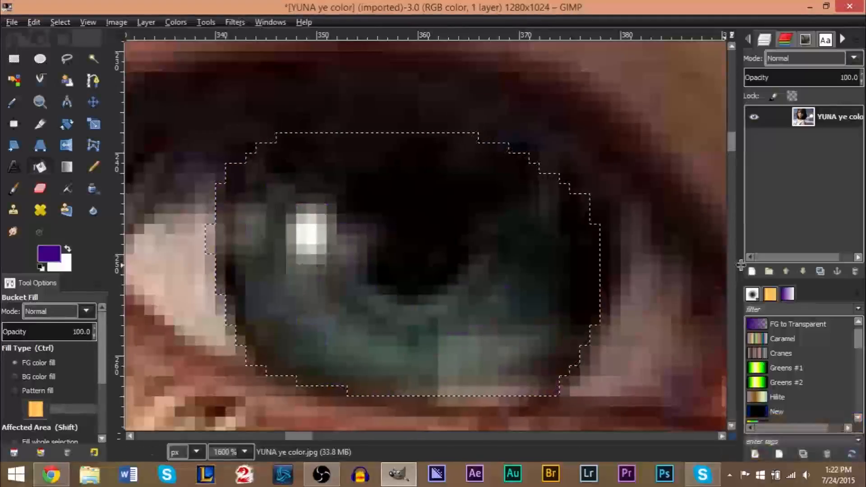
Bucket-fill the iris selection with purple on a new 1280 x 1024 px transparent layer and clear the selection
left_click(751, 272)
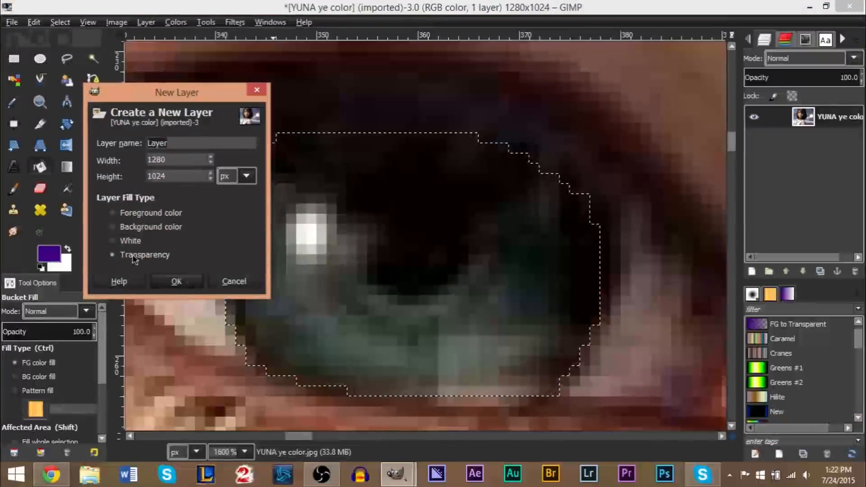
left_click(188, 280)
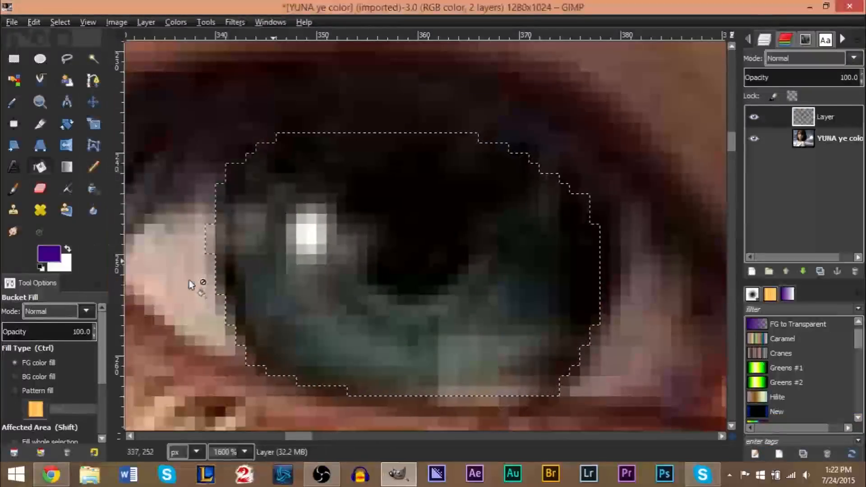
left_click(370, 247)
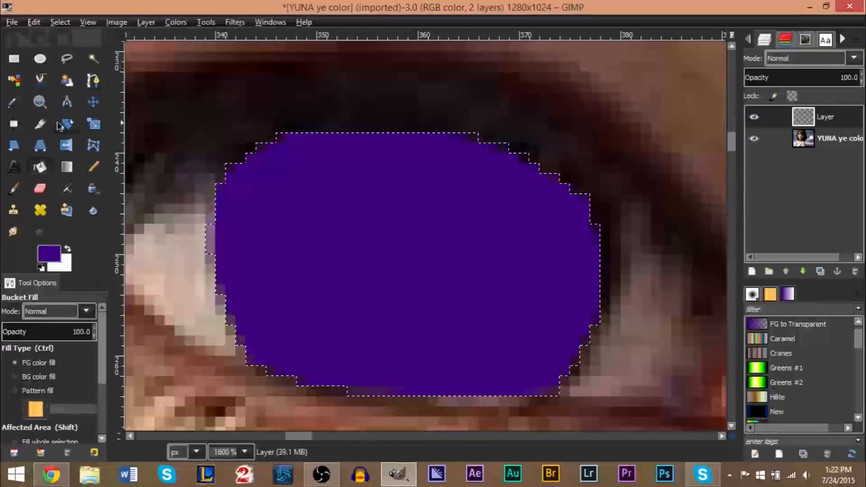
left_click(62, 23)
left_click(73, 55)
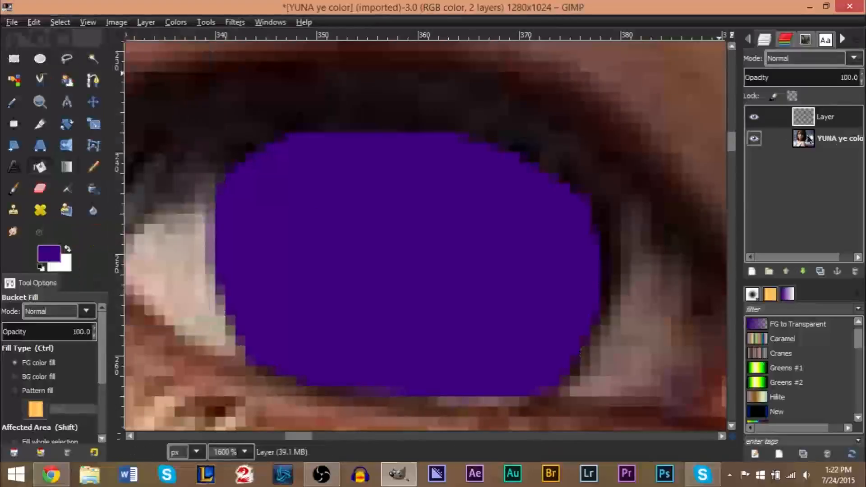
Undo back to before the new layer was added, and discard the path-based iris selection
key("ctrl+z")
key("ctrl+z")
key("ctrl+z")
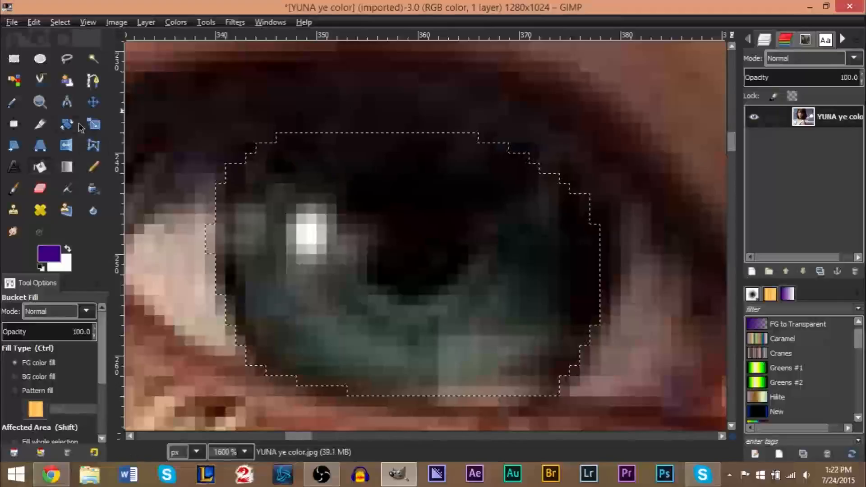
key("shift+r")
left_click(61, 22)
left_click(66, 54)
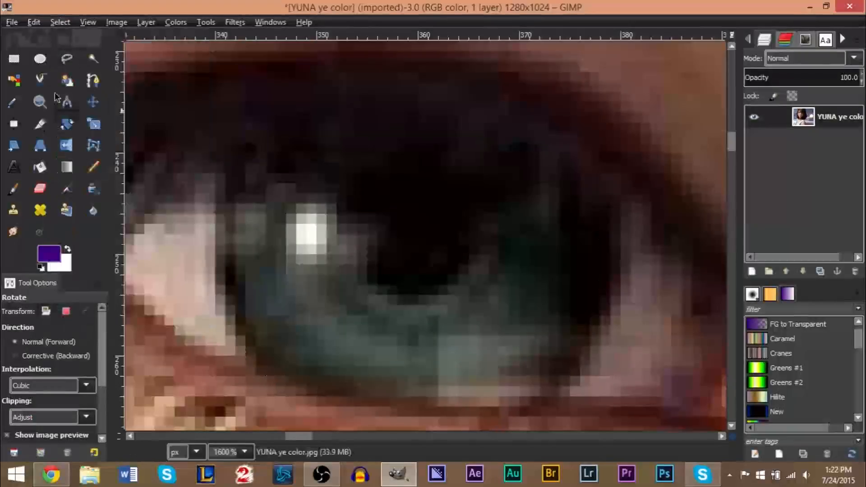
Draw a freehand selection around the whole iris with the Free Select tool
left_click(64, 63)
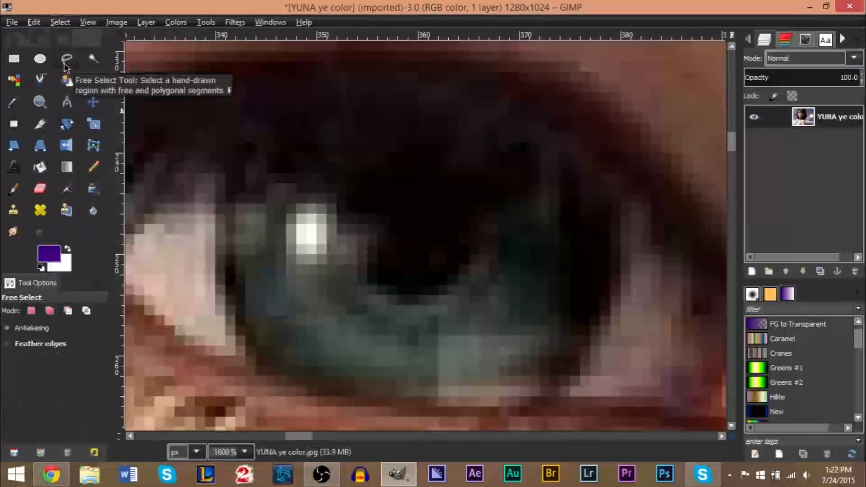
left_click_drag(233, 168, 215, 205)
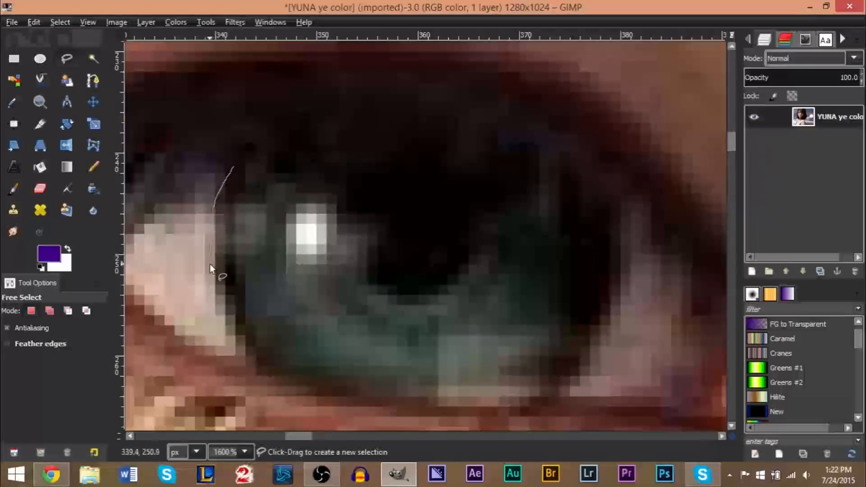
left_click_drag(252, 364, 268, 376)
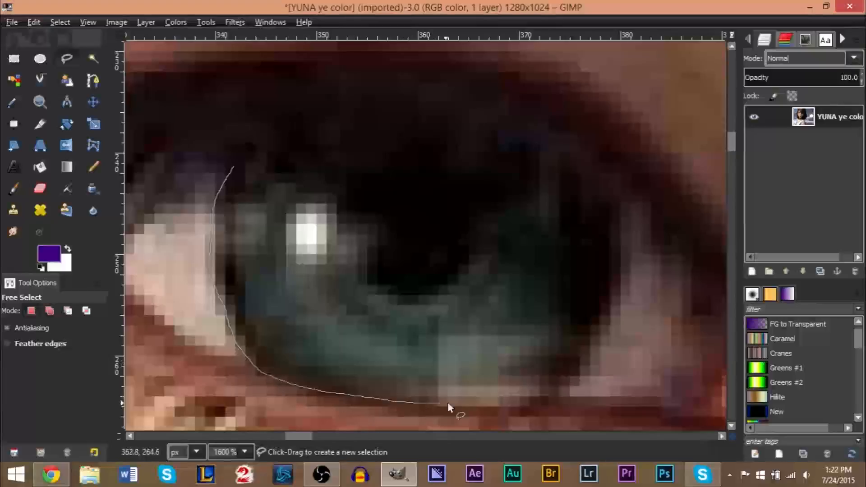
left_click_drag(538, 403, 579, 382)
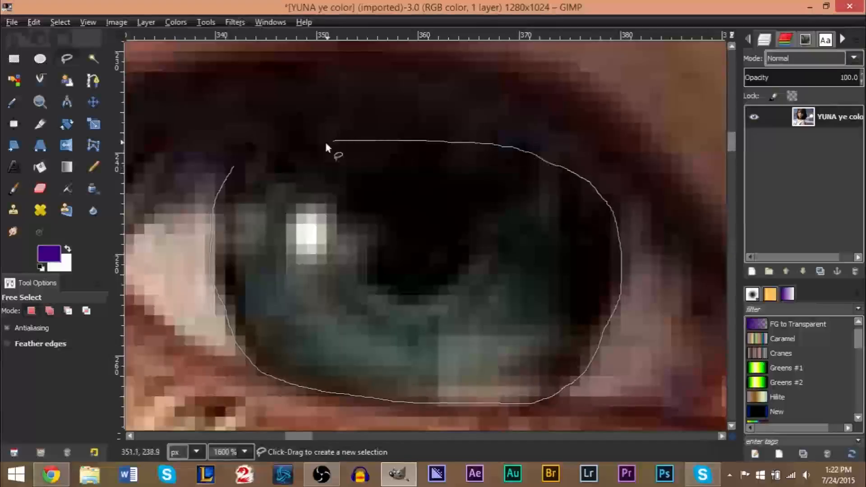
left_click_drag(236, 164, 232, 163)
left_click(233, 166)
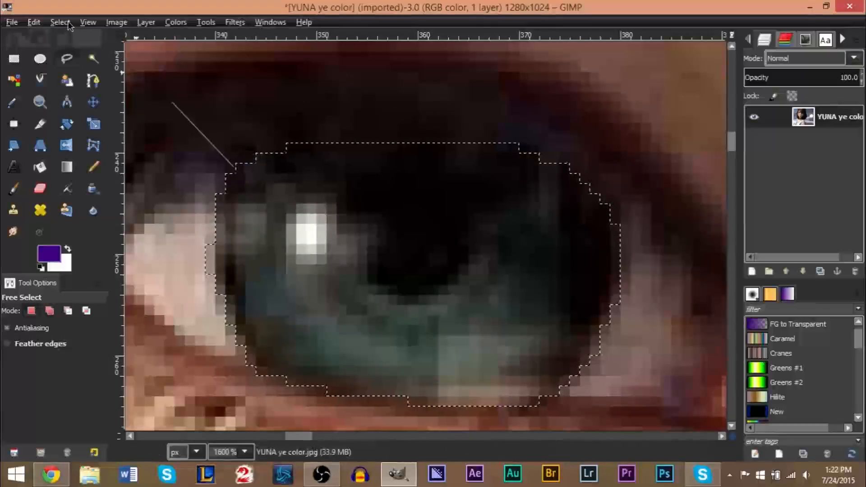
Add a 1280 x 1024 px transparent layer and bucket-fill the iris selection on it with the purple foreground color
left_click(40, 168)
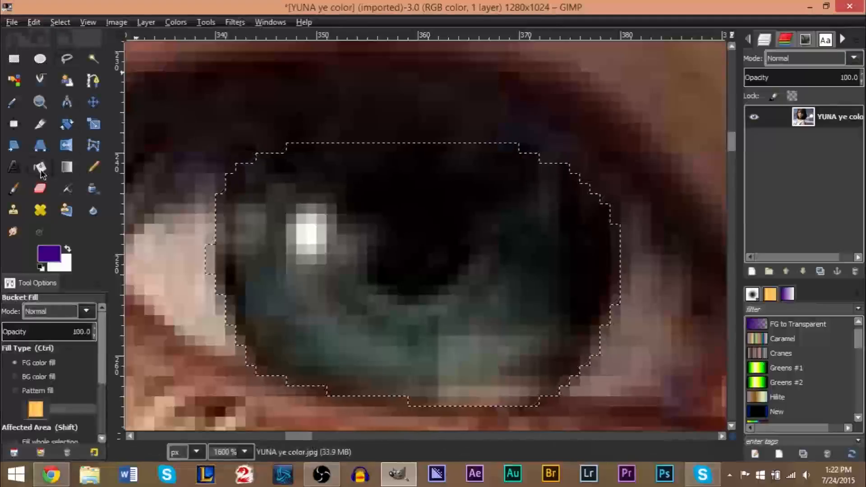
left_click(751, 271)
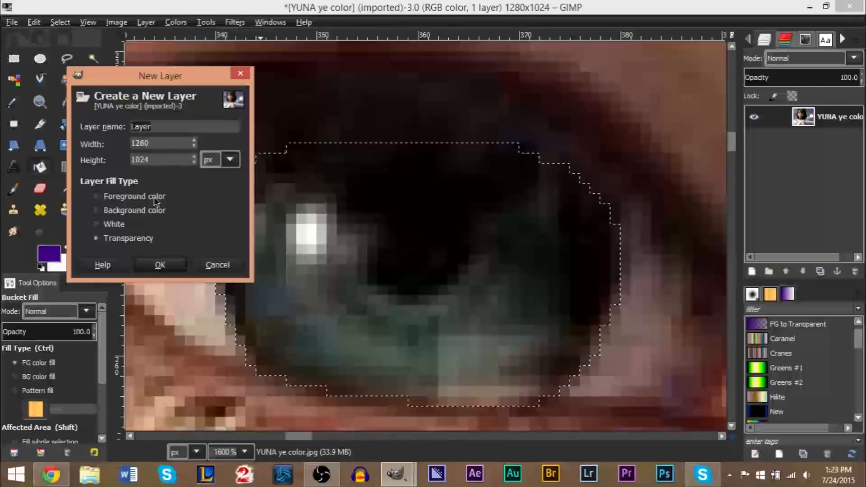
left_click(163, 265)
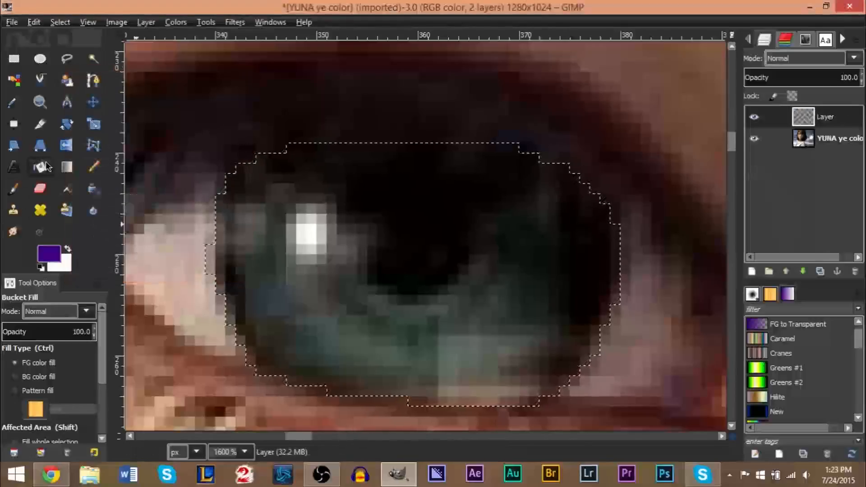
left_click(369, 270)
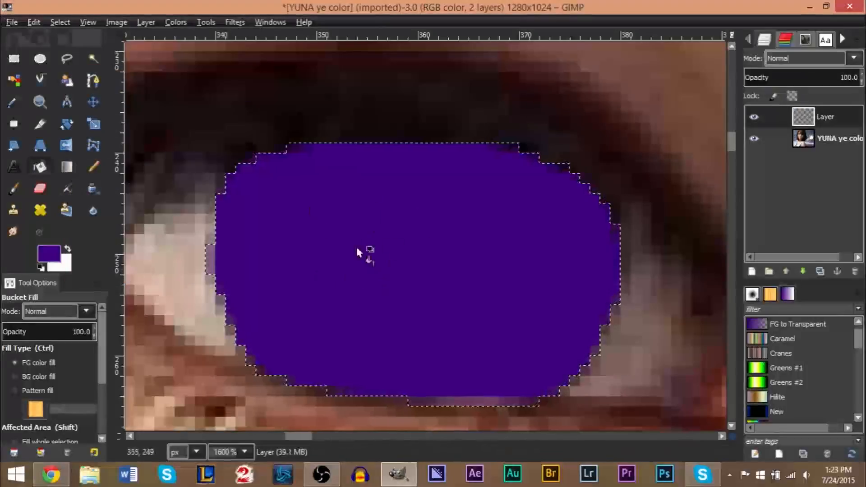
left_click(420, 243)
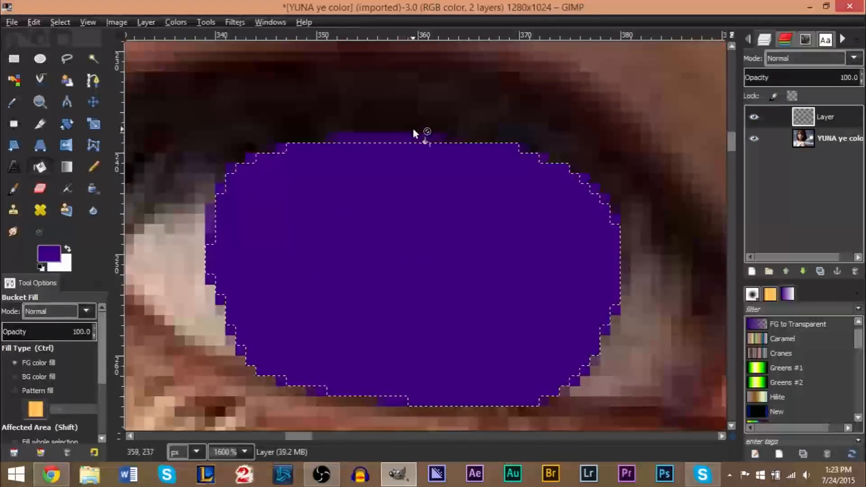
Clear the iris selection and switch back to the Free Select tool
left_click(60, 22)
left_click(67, 54)
left_click(70, 59)
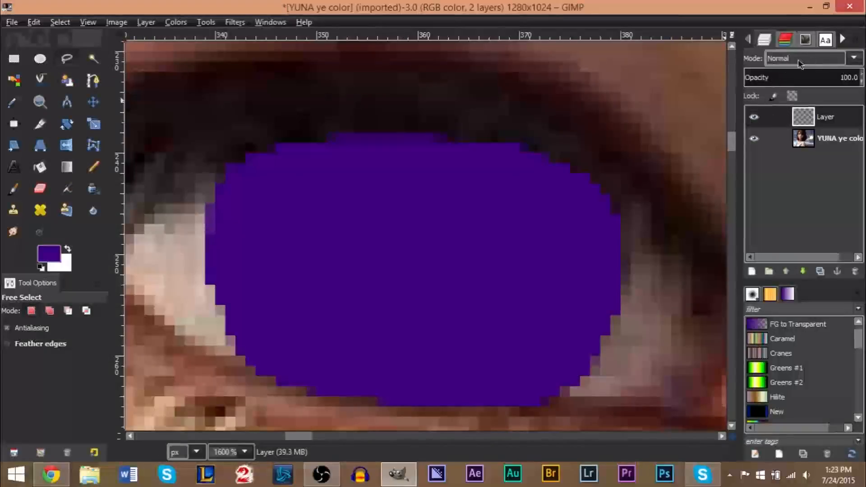
Set the blend mode of the purple iris layer to Overlay
left_click(853, 59)
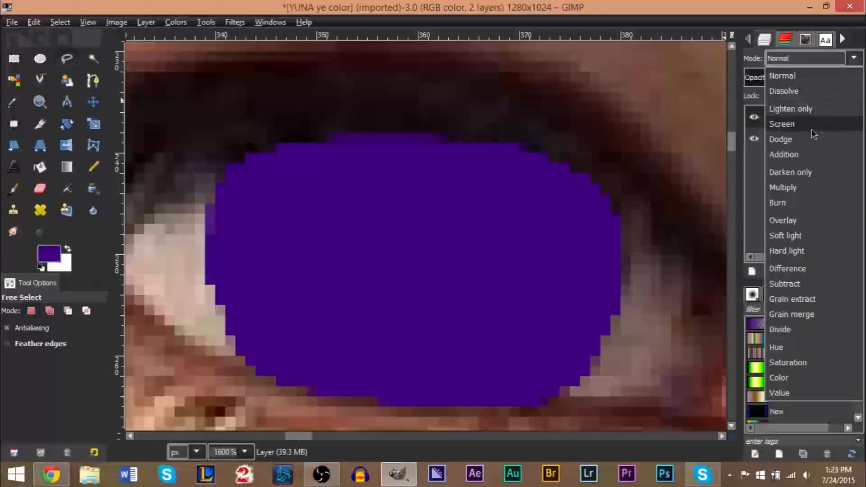
left_click(811, 220)
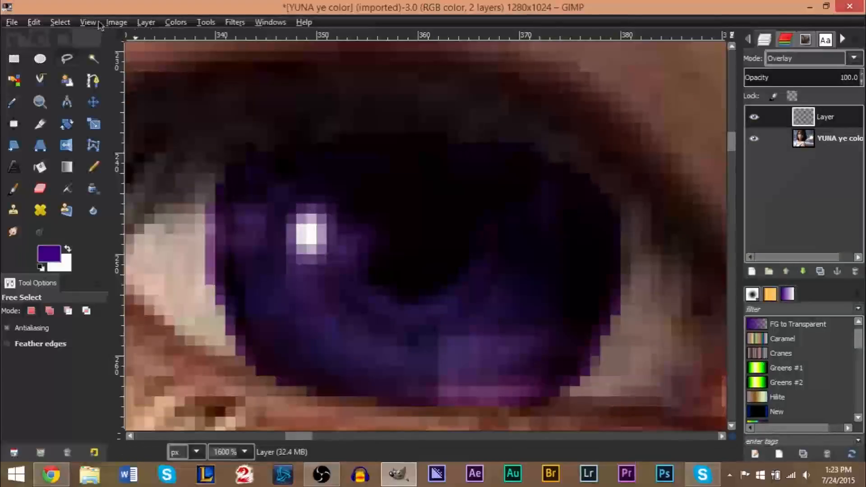
Try a Brightness-Contrast adjustment of brightness 6 and contrast 2 on the iris layer, and reset both values to 0
left_click(116, 22)
mouse_move(172, 25)
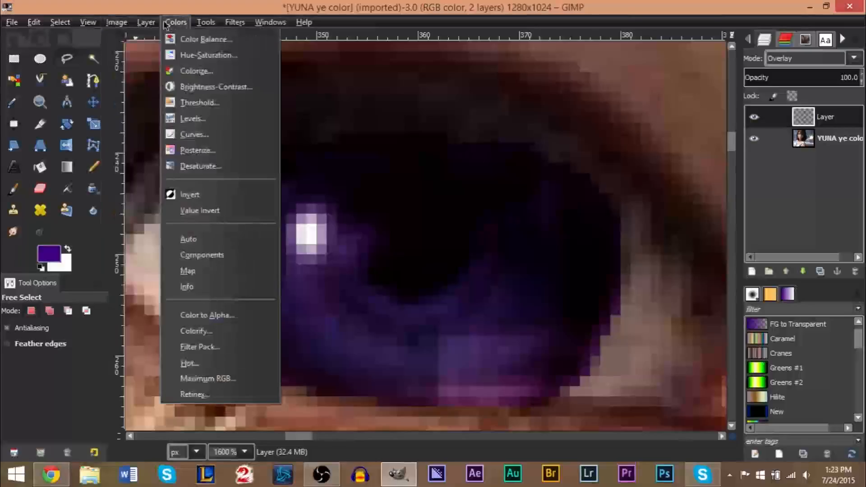
left_click(209, 86)
mouse_move(710, 171)
left_mouse_down()
mouse_move(739, 171)
mouse_move(702, 171)
mouse_move(726, 172)
mouse_move(697, 187)
mouse_move(724, 187)
mouse_move(716, 188)
mouse_move(713, 166)
mouse_move(740, 184)
mouse_move(717, 185)
mouse_move(742, 185)
mouse_move(712, 185)
mouse_move(730, 166)
mouse_move(711, 171)
left_mouse_up()
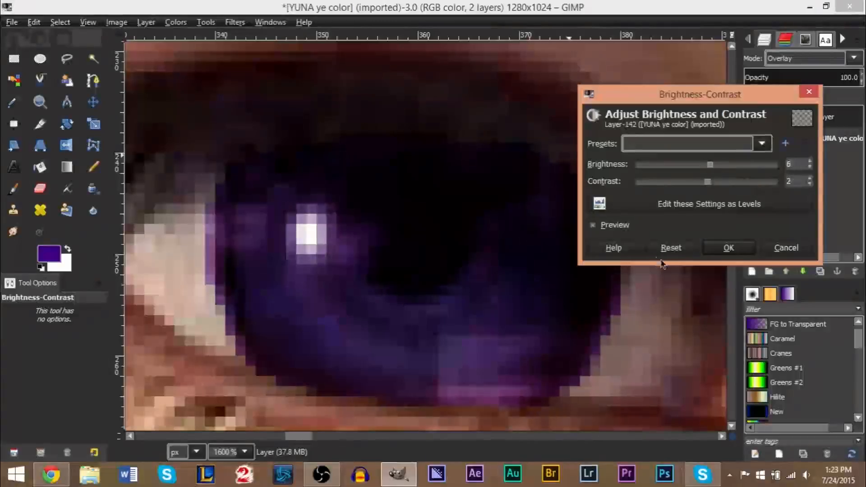
left_click(670, 247)
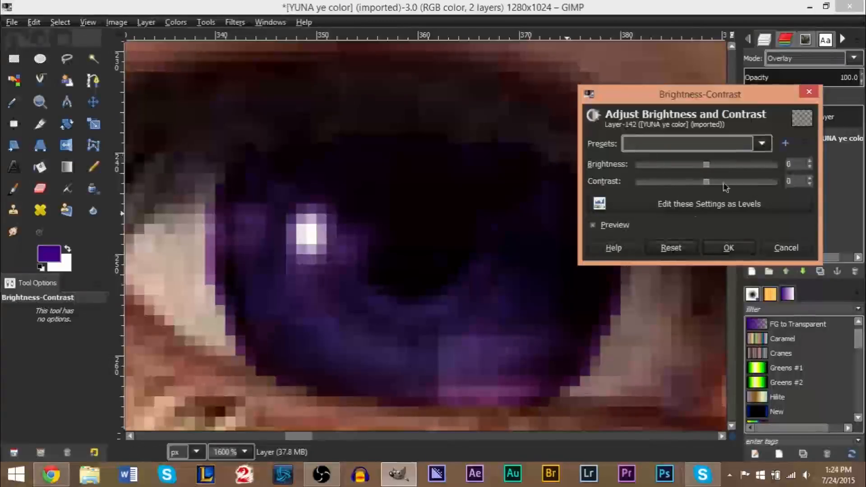
left_click(728, 247)
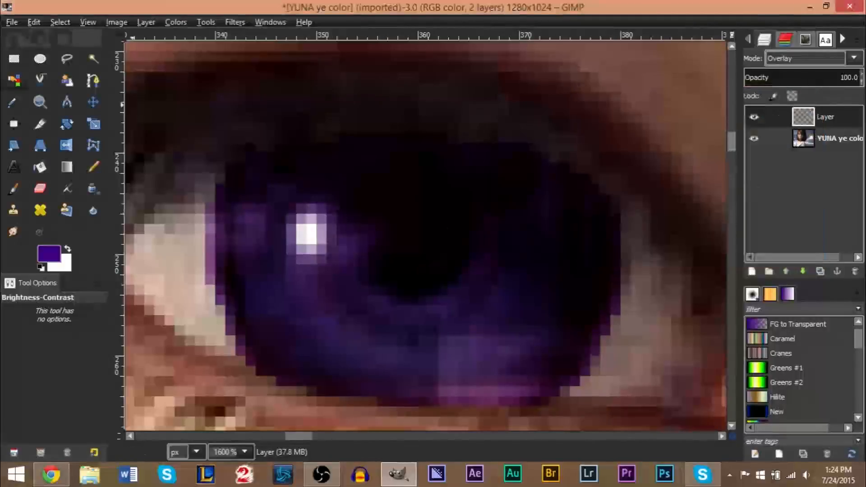
Create a selection from the alpha of the purple iris layer
left_click(40, 102)
left_click(196, 261)
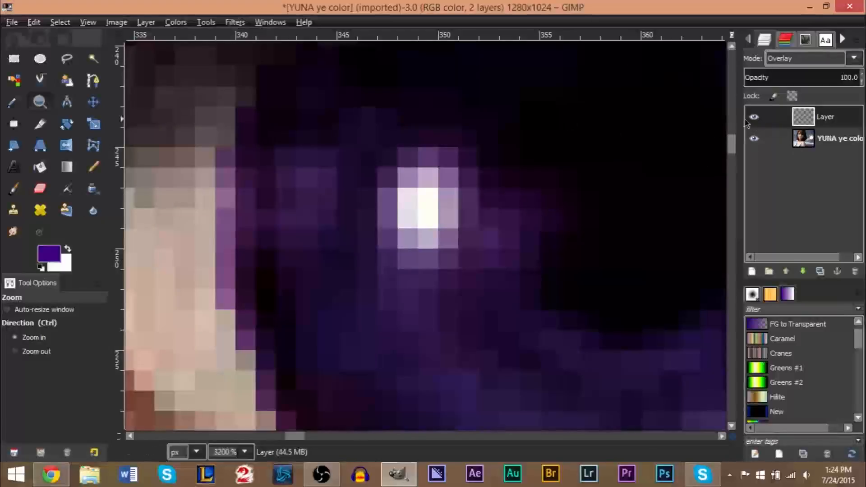
right_click(833, 120)
left_click(843, 118)
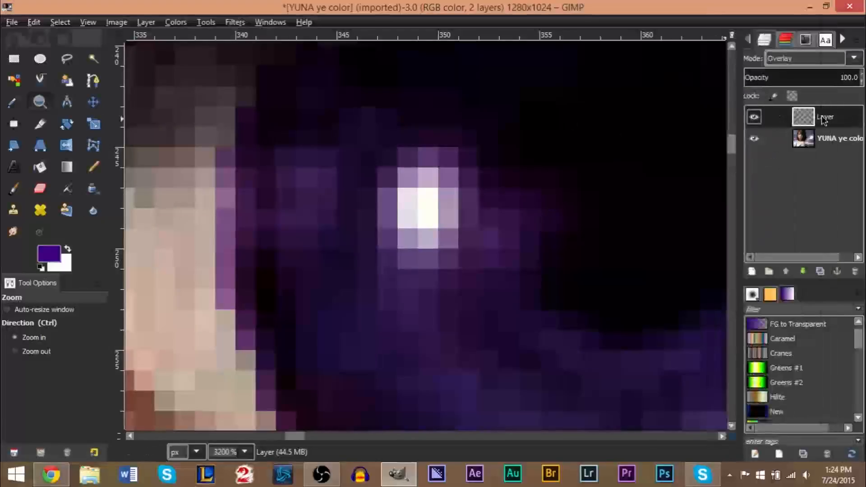
right_click(822, 119)
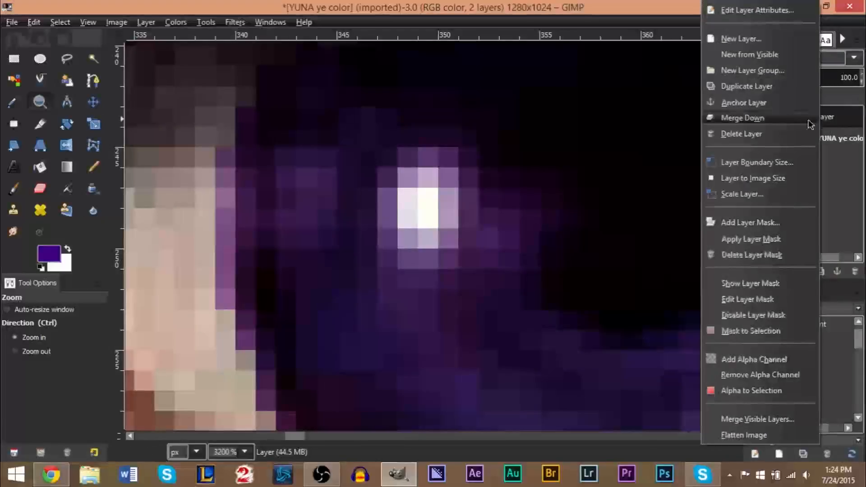
left_click(751, 390)
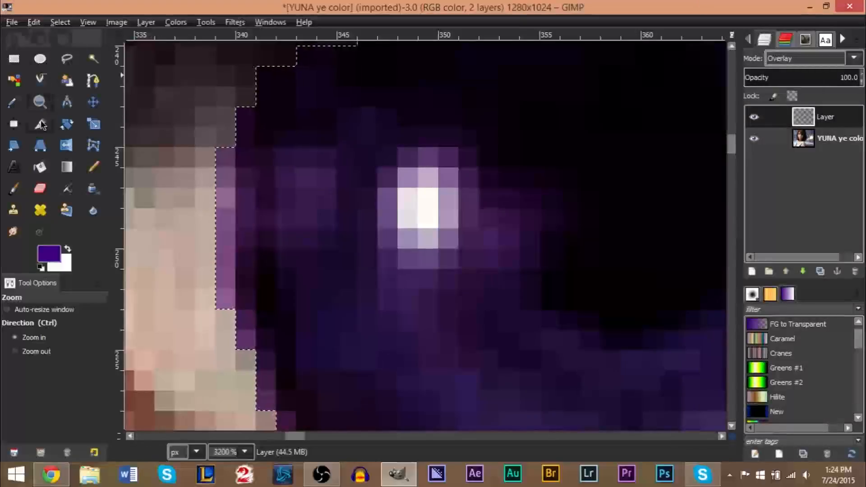
Shrink the iris selection by 1 px
scroll(257, 163, "down", 2)
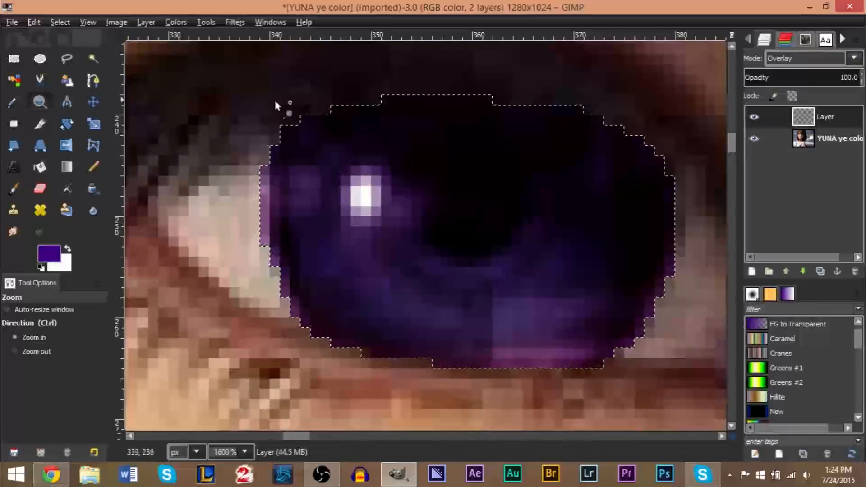
left_click(60, 22)
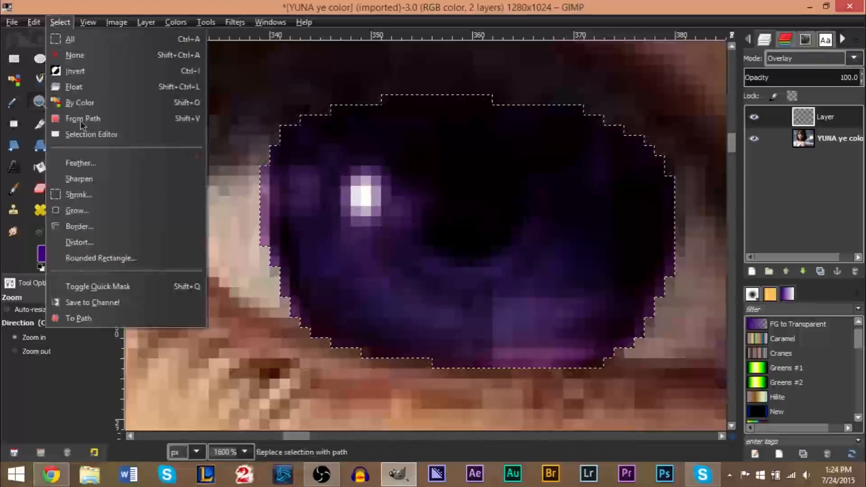
left_click(79, 194)
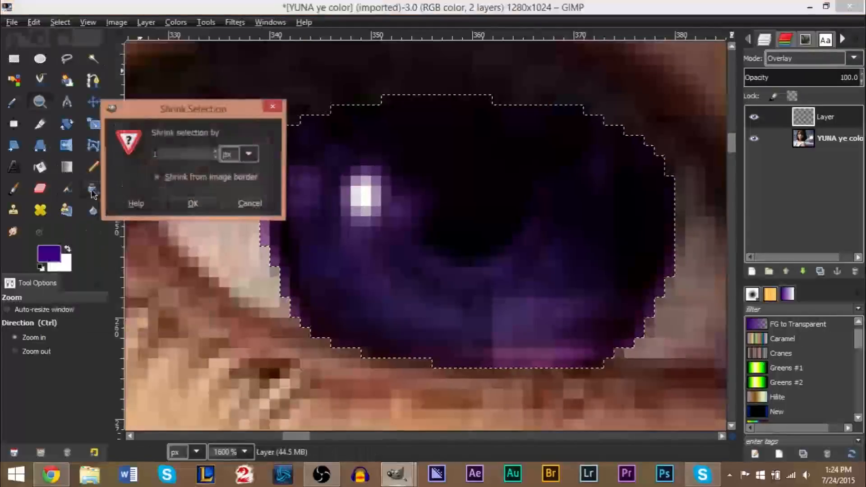
left_click(193, 203)
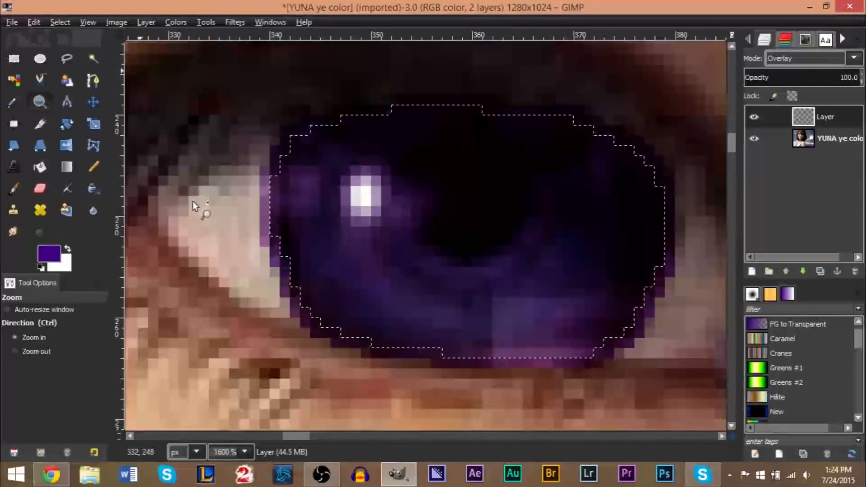
Invert the shrunken iris selection to cut the purple fringe outside it, and clear the selection
key("ctrl+x")
key("ctrl+z")
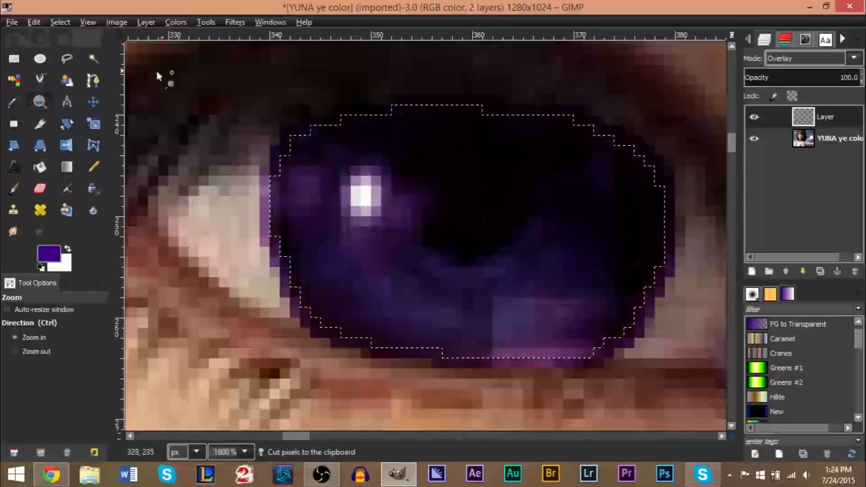
left_click(60, 22)
left_click(74, 73)
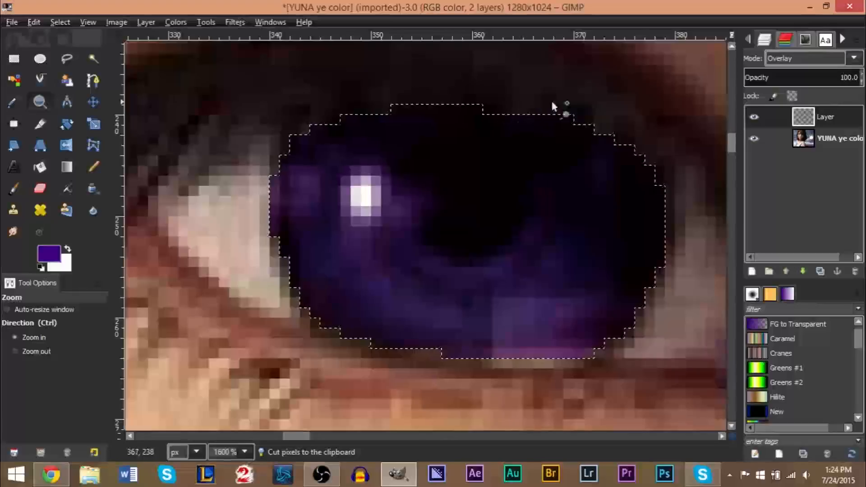
left_click(60, 22)
left_click(75, 55)
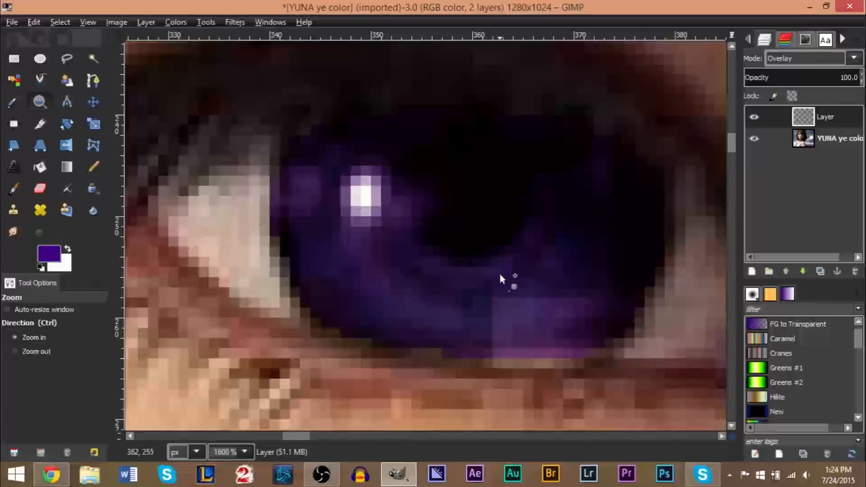
Undo back to before the purple fringe was cut, and clear the iris selection
key("ctrl+z")
key("ctrl+z")
key("ctrl+z")
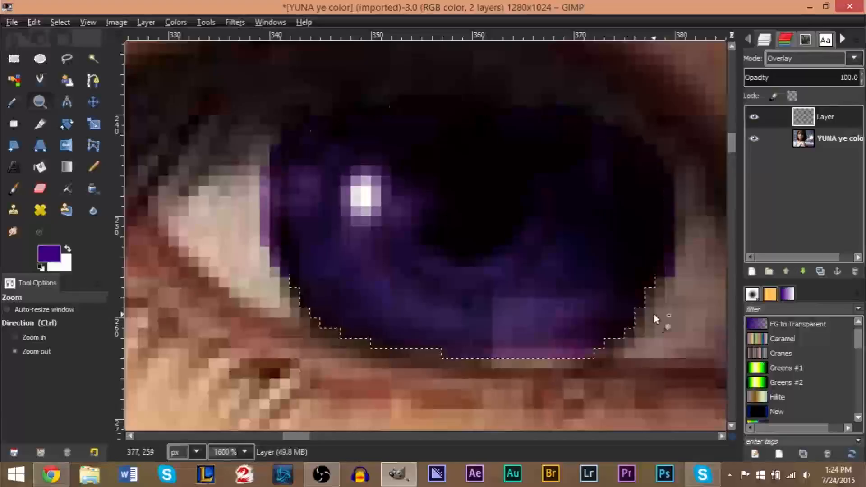
left_click(60, 22)
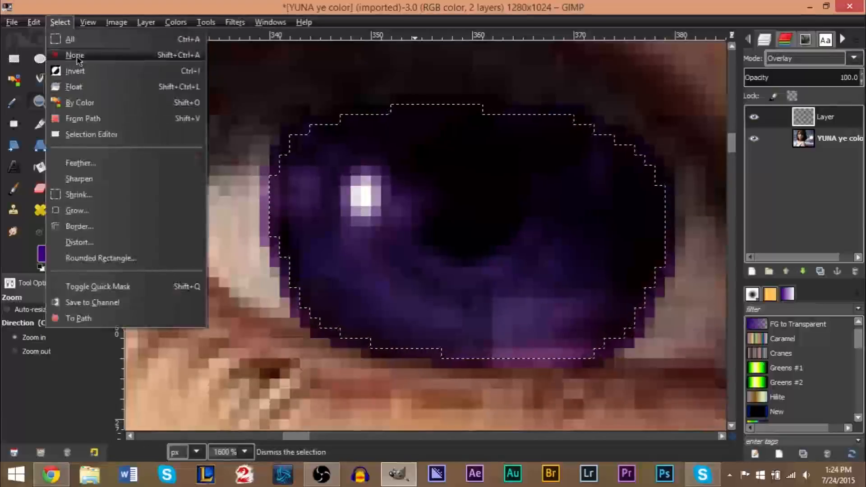
left_click(67, 55)
Erase the purple spill where the iris's left edge meets the white of the eye, using the Eraser at size 2
left_click(237, 120)
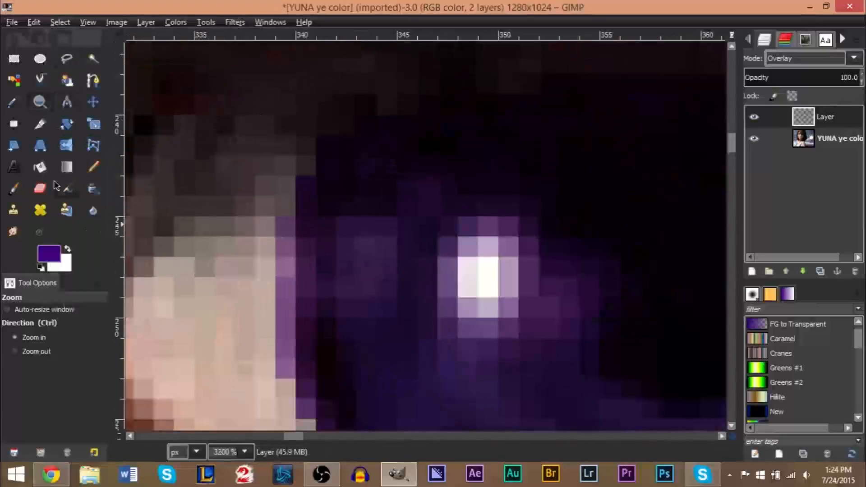
left_click(40, 188)
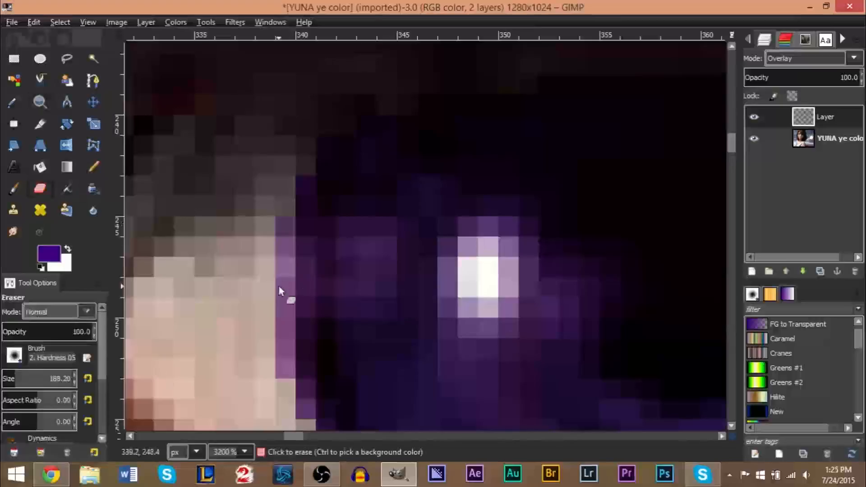
left_click_drag(32, 378, 3, 379)
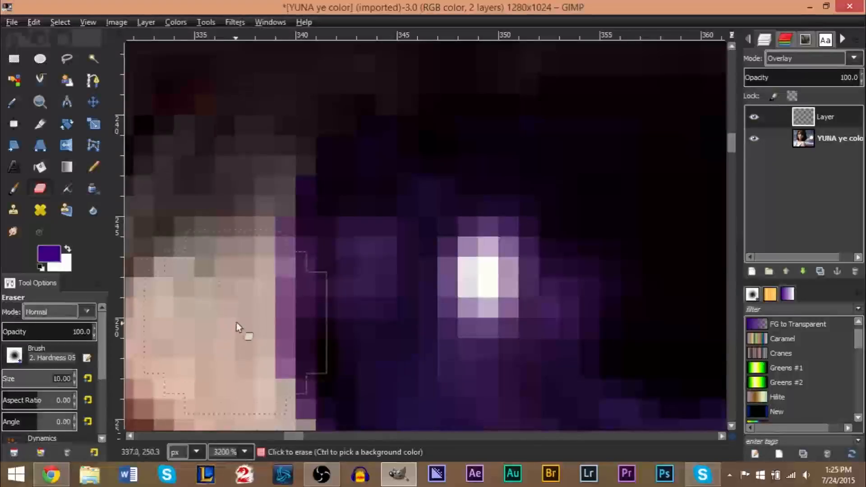
left_click_drag(63, 375, 80, 375)
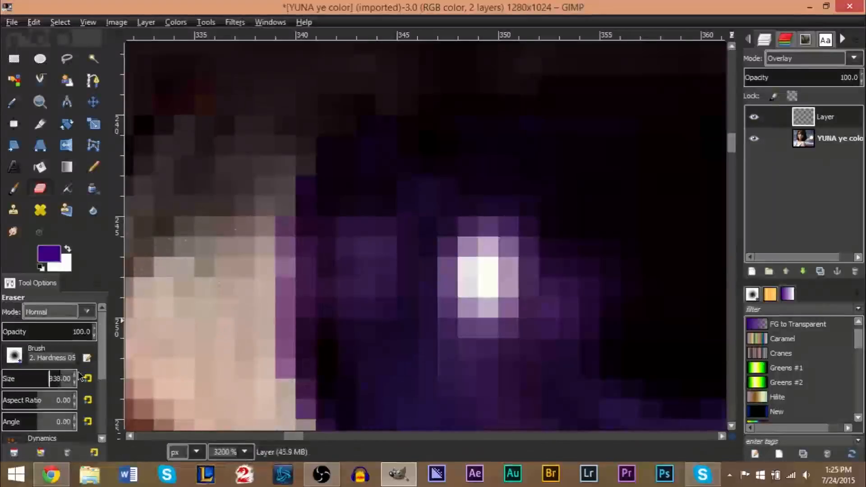
key("Return")
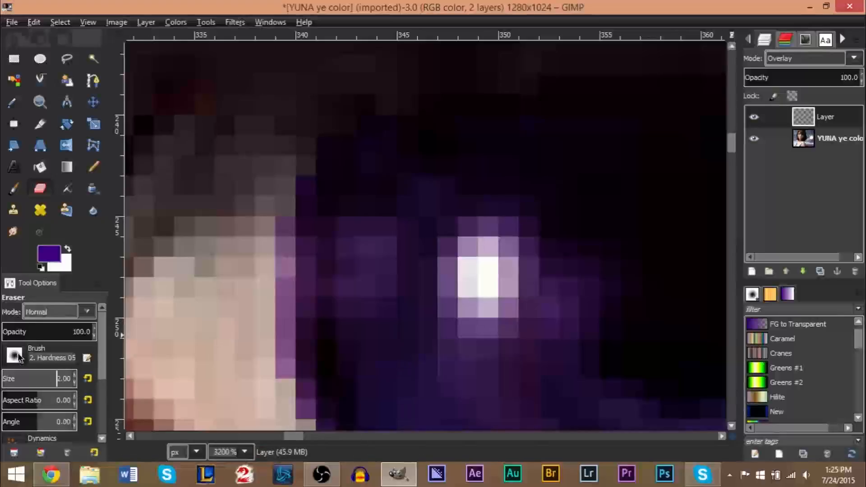
mouse_move(266, 293)
left_mouse_down()
mouse_move(266, 219)
mouse_move(282, 212)
mouse_move(300, 162)
mouse_move(269, 217)
mouse_move(275, 372)
left_mouse_up()
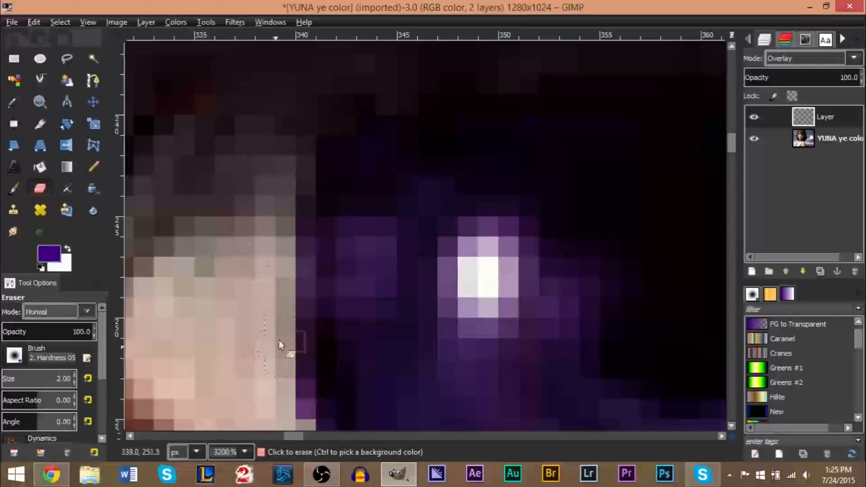
Erase the purple spill down the iris's lower-left edge and along the adjoining lower eyelid
left_click_drag(732, 144, 731, 148)
mouse_move(328, 274)
left_mouse_down()
mouse_move(285, 274)
mouse_move(312, 333)
mouse_move(312, 363)
mouse_move(319, 317)
mouse_move(324, 346)
left_mouse_up()
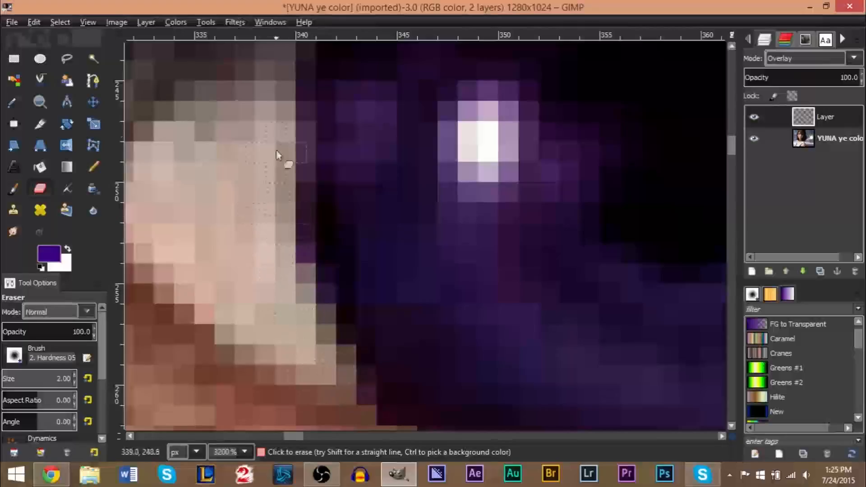
left_click_drag(730, 142, 731, 144)
mouse_move(346, 288)
left_mouse_down()
mouse_move(464, 352)
mouse_move(363, 305)
mouse_move(550, 414)
mouse_move(537, 371)
mouse_move(528, 378)
mouse_move(651, 365)
left_mouse_up()
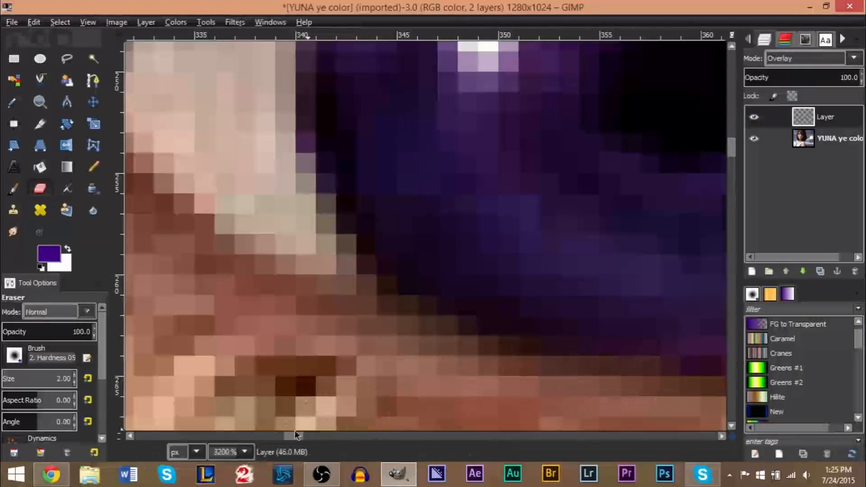
Try to erase the purple spill along the iris's bottom edge, and undo that stroke
left_click_drag(290, 439, 300, 440)
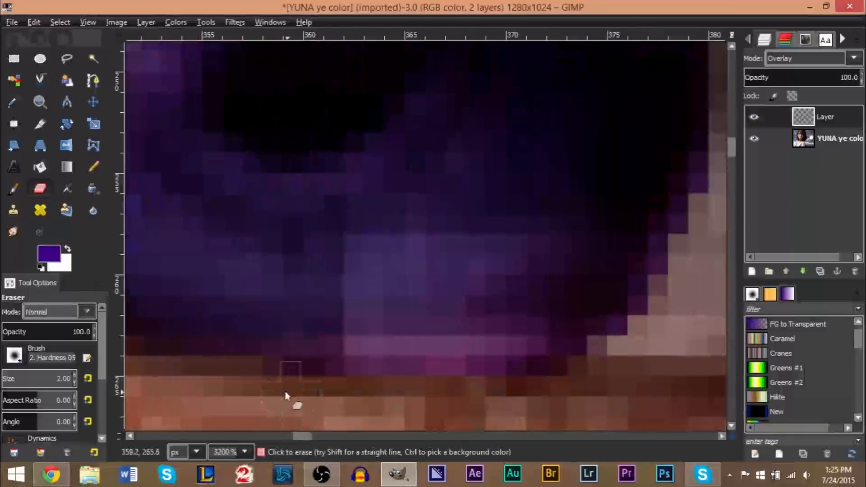
left_click_drag(188, 388, 634, 386)
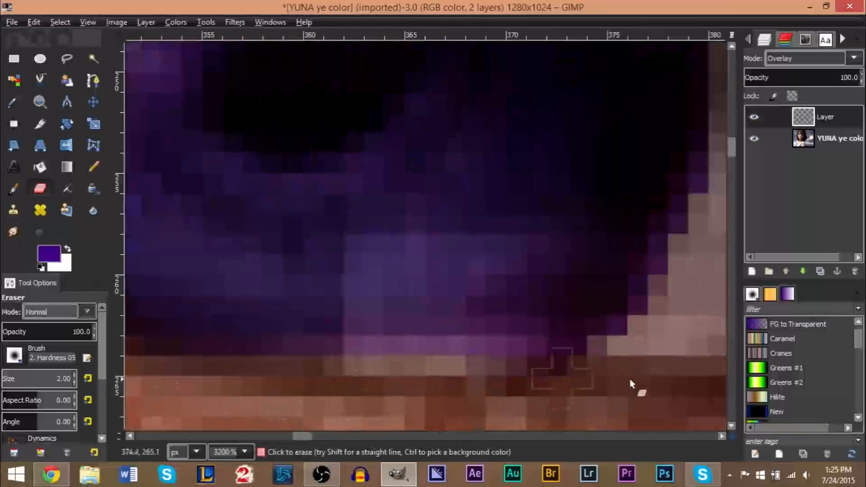
key("ctrl+z")
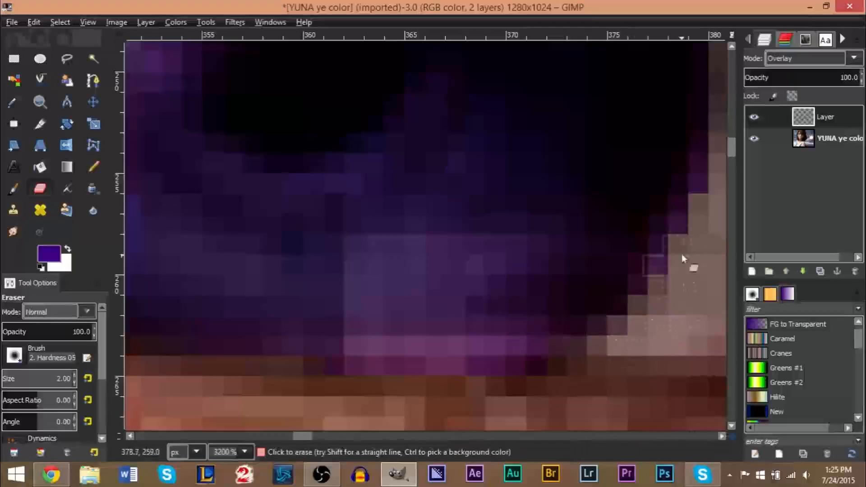
Erase the purple spill along the iris's right edge, from the lower corner up to the upper eyelid
scroll(299, 436, "right", 5)
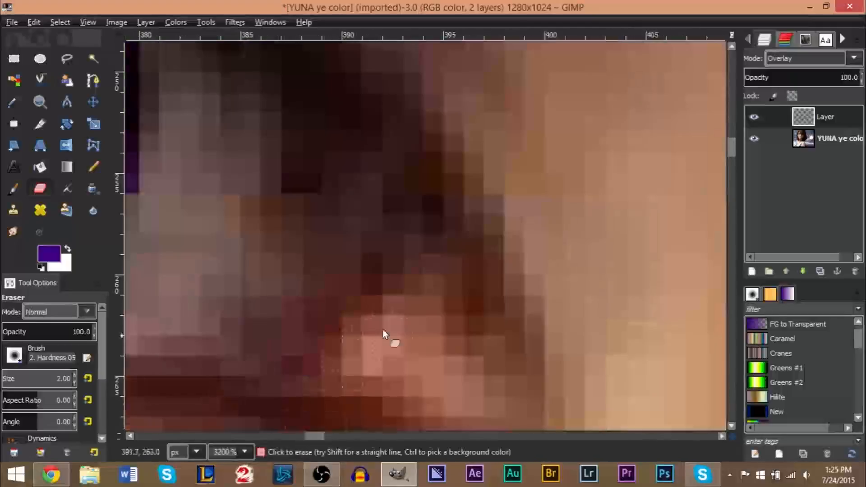
scroll(311, 433, "left", 3)
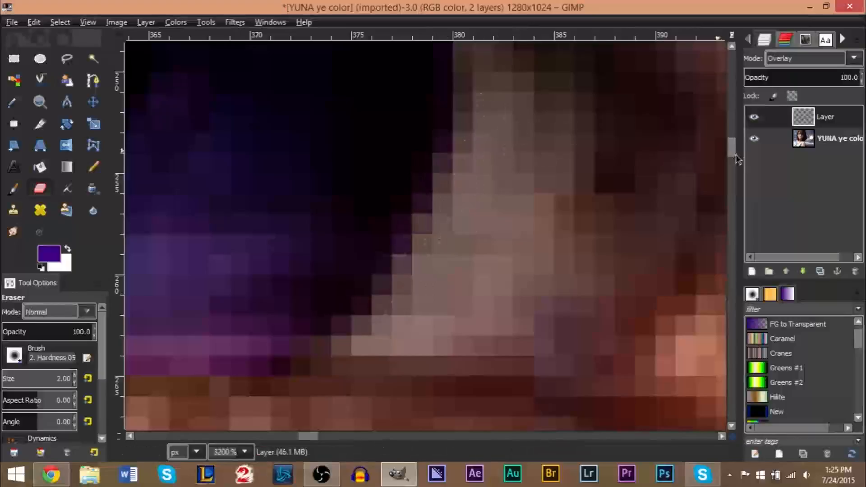
scroll(733, 150, "up", 4)
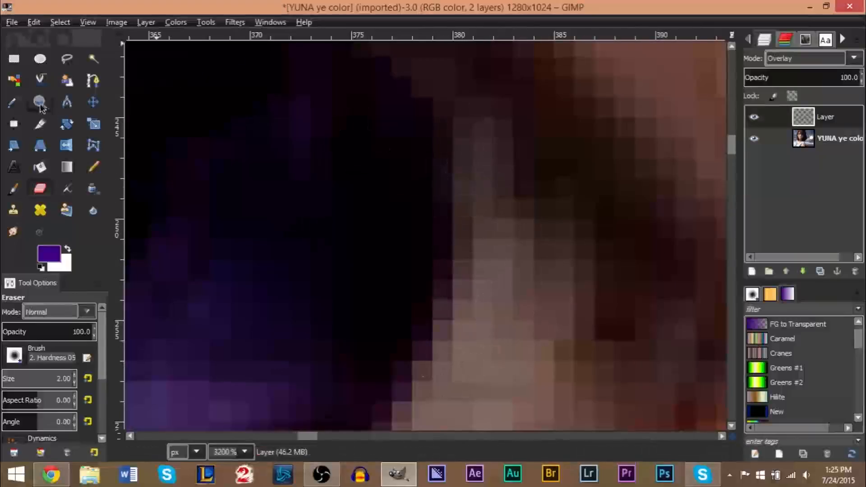
Examine the recolored iris from a distance and up close for leftover purple along its edges
key("z")
left_click(285, 185, "ctrl")
left_click(284, 186, "ctrl")
left_click(283, 182, "ctrl")
left_click(201, 180, "ctrl")
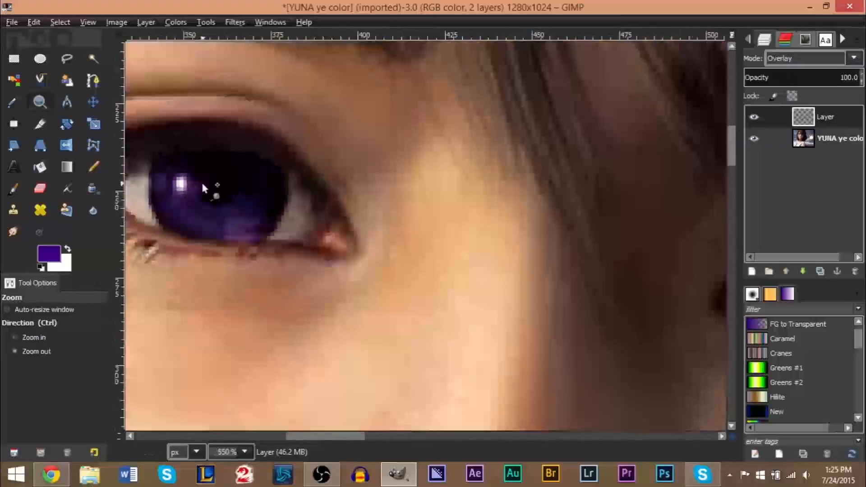
left_click(142, 180)
left_click(141, 179)
left_click(142, 179)
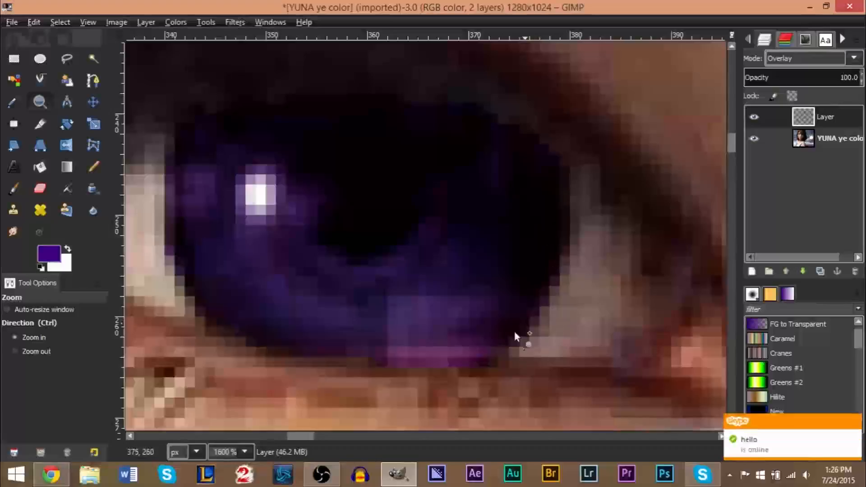
Soften the purple layer's edges with the Blur tool along the iris's right, left and bottom borders
left_click(95, 215)
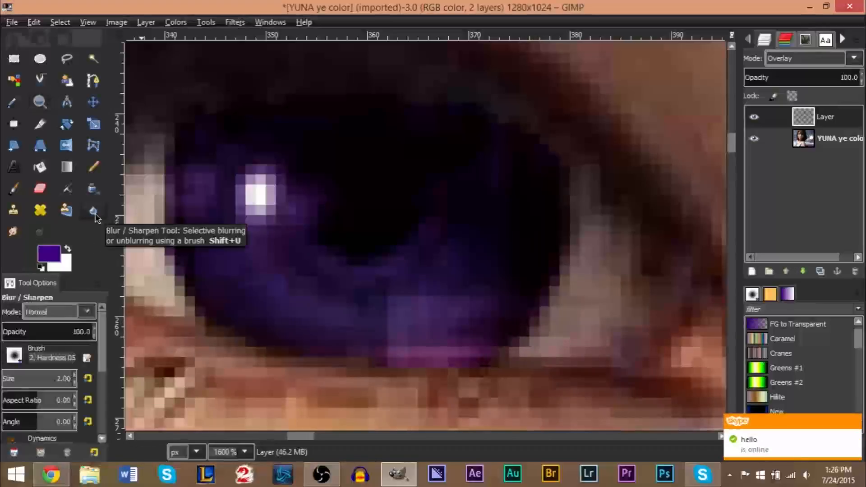
left_click_drag(102, 353, 101, 426)
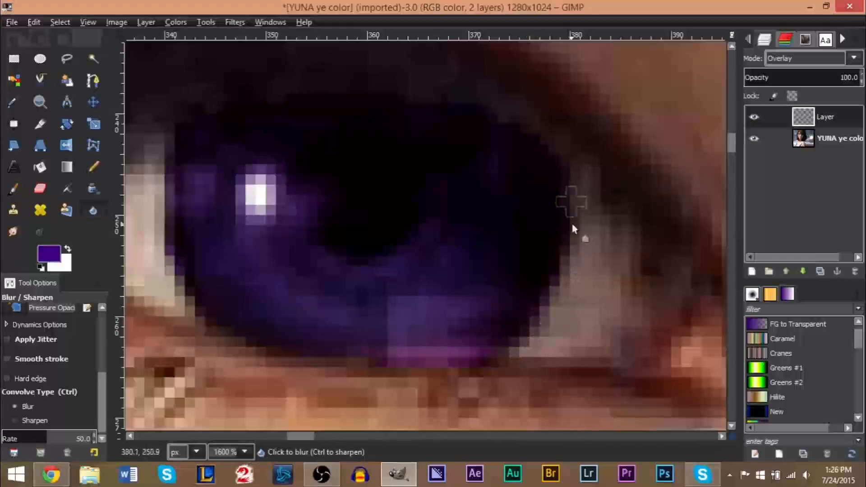
mouse_move(571, 228)
left_mouse_down()
mouse_move(574, 289)
mouse_move(516, 341)
left_mouse_up()
mouse_move(189, 323)
left_mouse_down()
mouse_move(172, 287)
mouse_move(157, 214)
mouse_move(169, 163)
mouse_move(160, 255)
mouse_move(197, 319)
mouse_move(166, 272)
mouse_move(166, 209)
left_mouse_up()
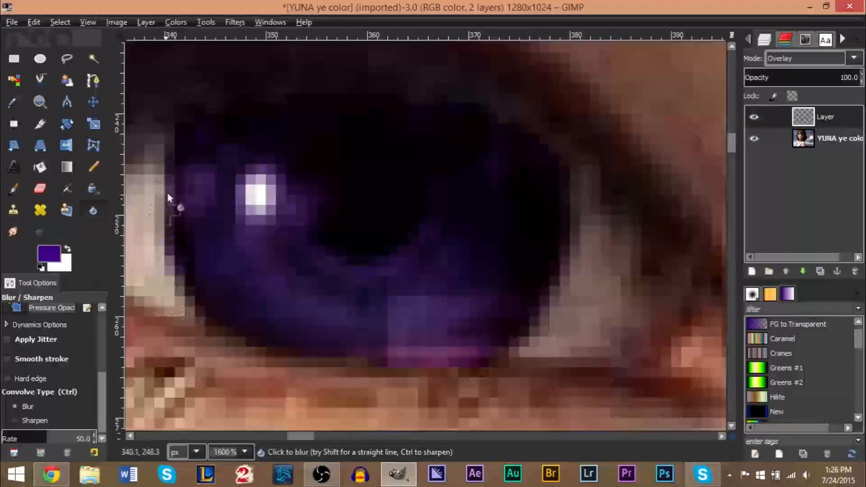
mouse_move(442, 366)
left_mouse_down()
mouse_move(263, 362)
mouse_move(421, 356)
left_mouse_up()
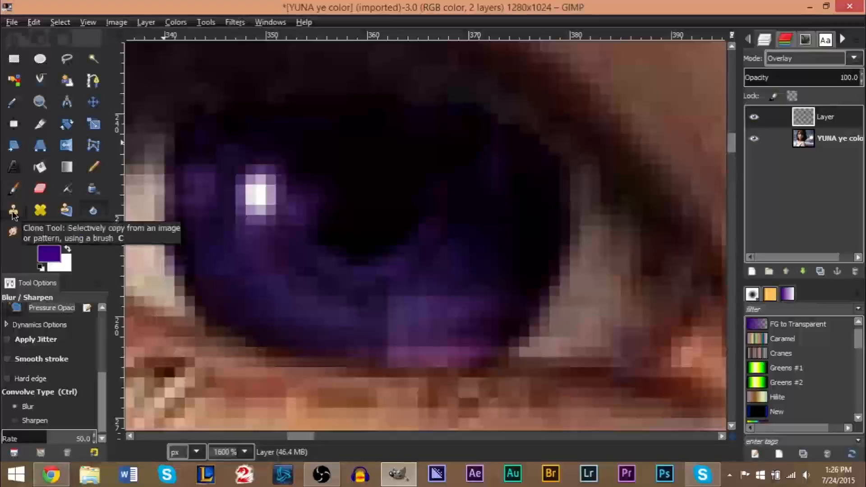
Smudge the purple along the iris's right edge using the Smudge tool with a brush size of 1
left_click(13, 231)
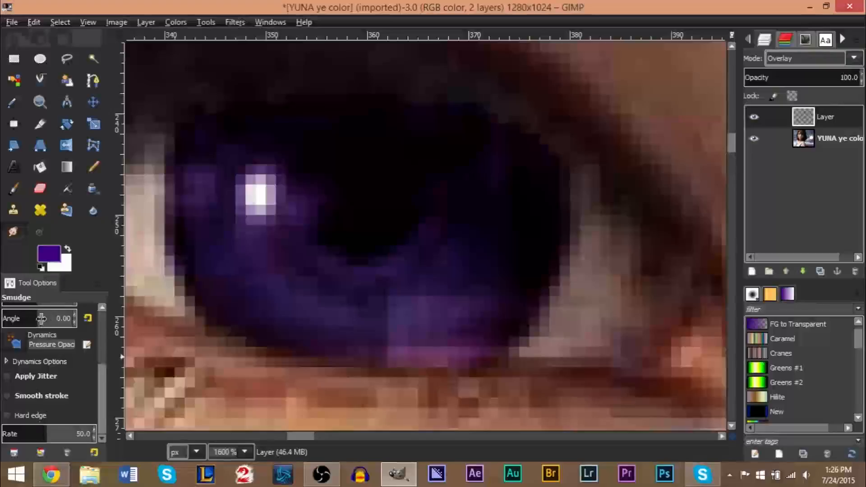
left_click_drag(104, 384, 105, 336)
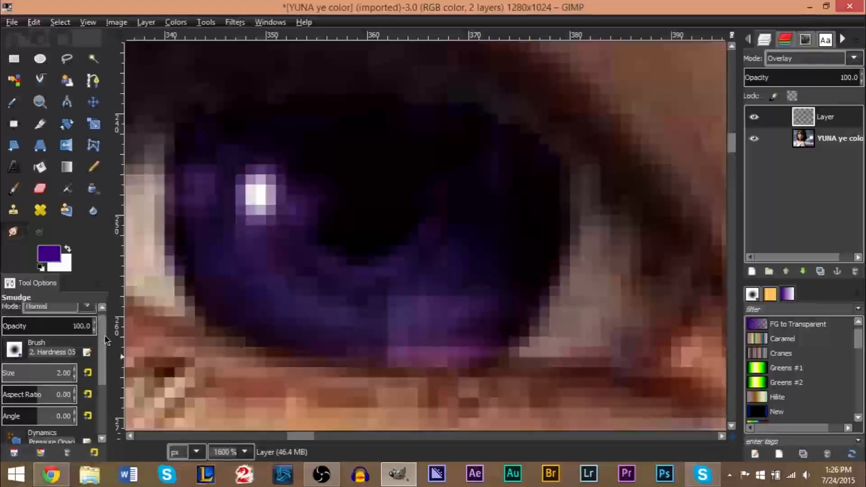
left_click(56, 371)
key("BackSpace")
key("BackSpace")
key("BackSpace")
key("BackSpace")
key("BackSpace")
key("BackSpace")
type("1")
key("Return")
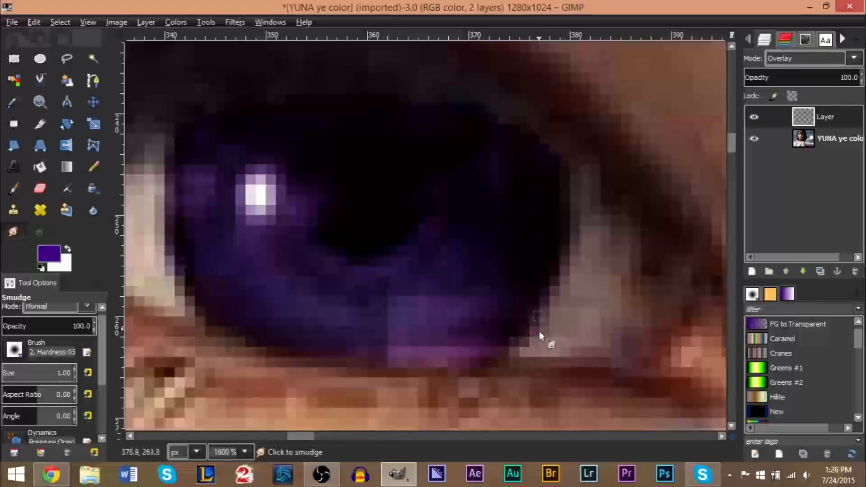
left_click_drag(570, 207, 574, 218)
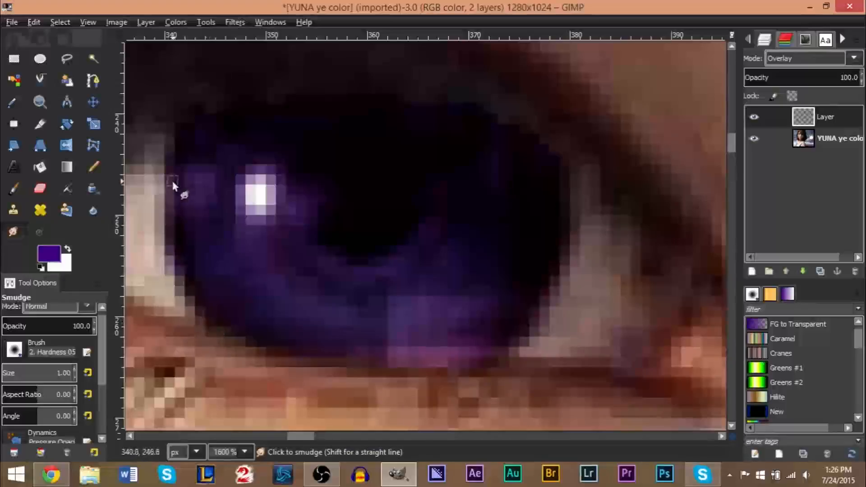
View the recolored eye from a distance alongside the unedited eye
left_click(40, 102)
left_click(328, 233)
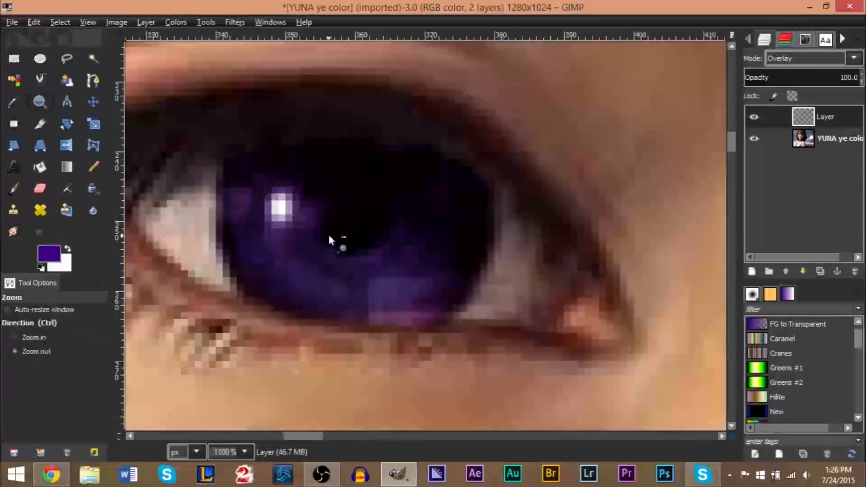
left_click(329, 232)
left_click(328, 232)
left_click(487, 255)
left_click(487, 256)
left_click(502, 265)
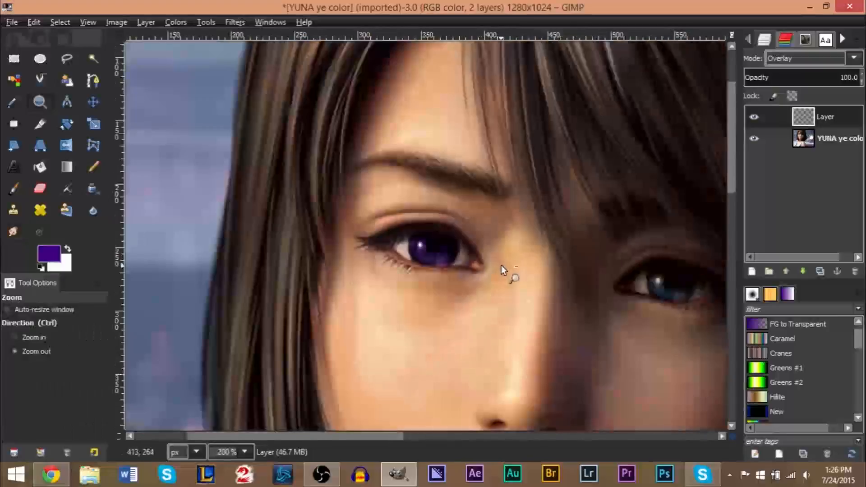
left_click(497, 264)
left_click(497, 263)
left_click(628, 332, "ctrl")
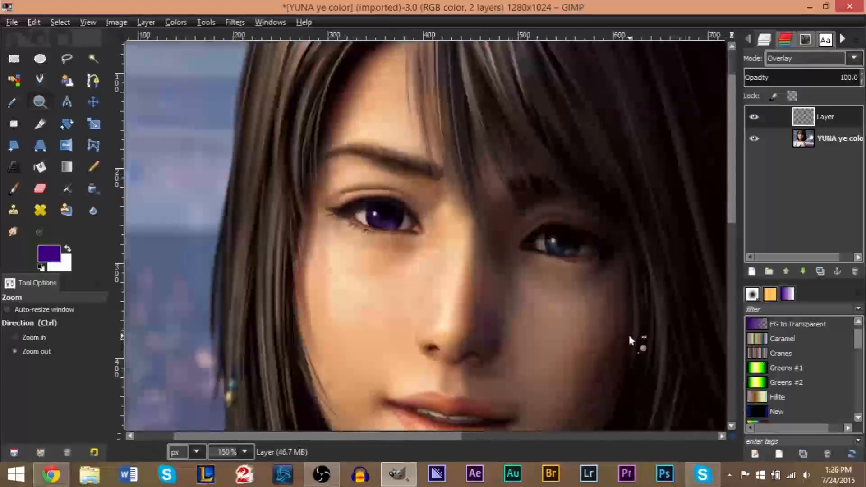
Examine the purple iris repeatedly up close and within the whole portrait to judge how natural it looks
left_click(378, 217)
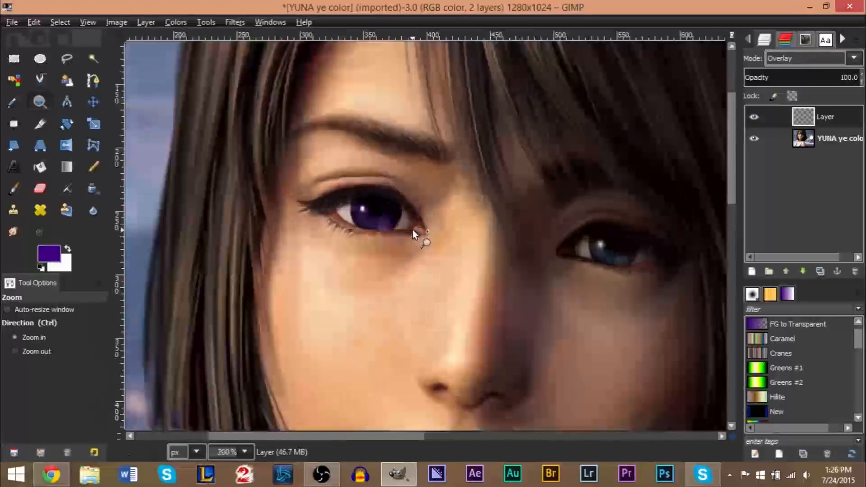
left_click(412, 229)
left_click(317, 210)
left_click(329, 170)
left_click(482, 255, "ctrl")
left_click(483, 256, "ctrl")
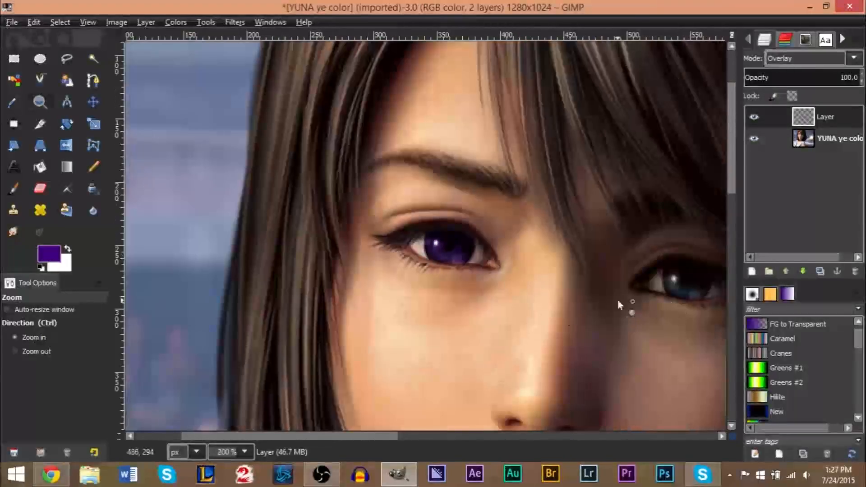
mouse_move(339, 436)
left_mouse_down()
mouse_move(402, 439)
mouse_move(334, 436)
left_mouse_up()
left_click(547, 273)
left_click(496, 262)
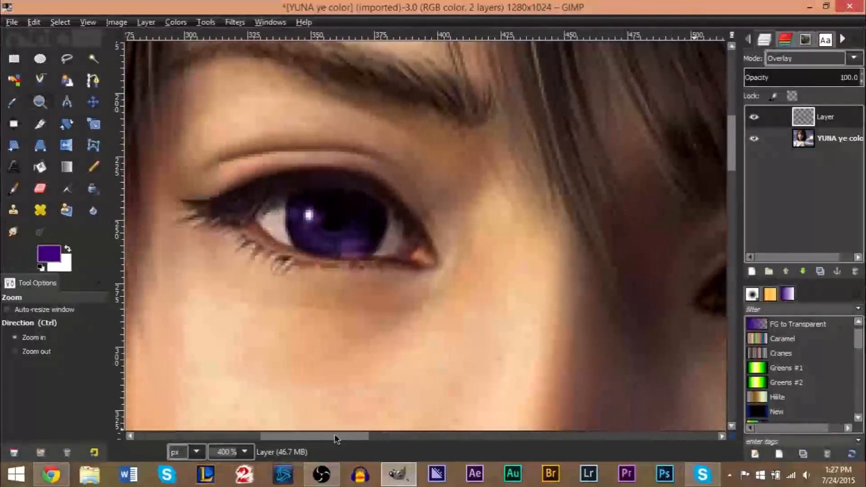
left_click(303, 202)
left_click(303, 202)
left_click(303, 202)
left_click(363, 311, "ctrl")
left_click(363, 310, "ctrl")
left_click(330, 252, "ctrl")
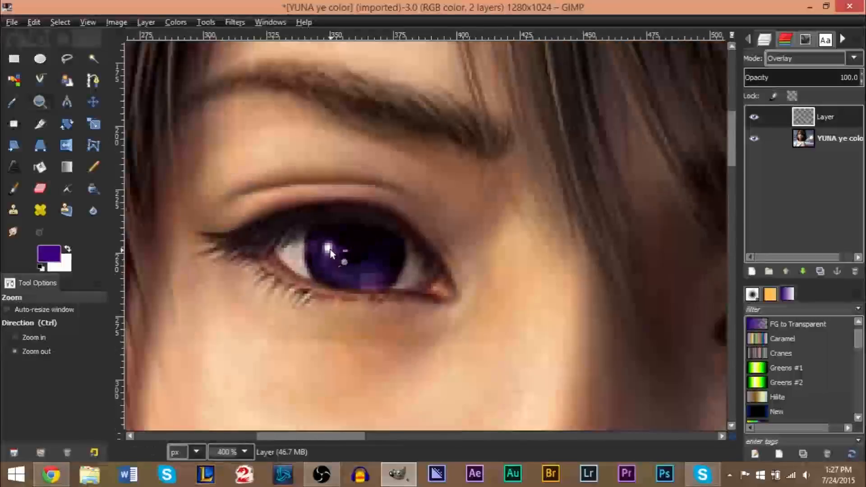
left_click(331, 251, "ctrl")
left_click(331, 251, "ctrl")
left_click(404, 319, "ctrl")
left_click(404, 319, "ctrl")
left_click(404, 318, "ctrl")
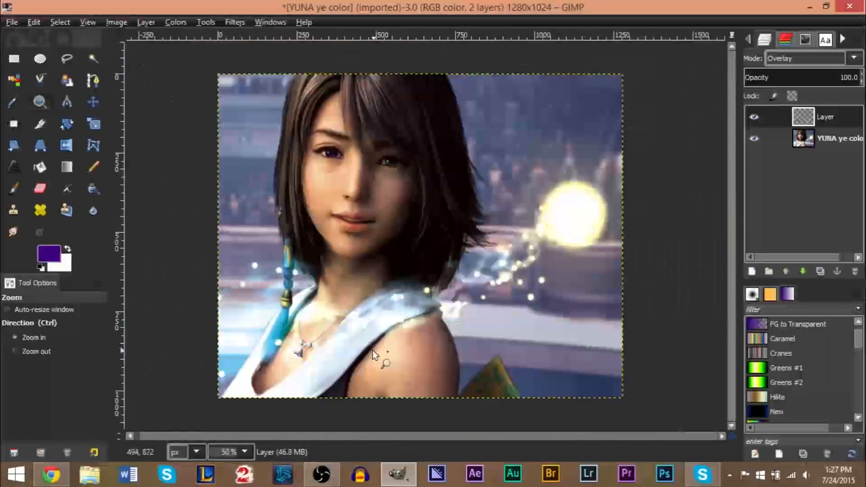
left_click(284, 140)
left_click(311, 120)
left_click(318, 135)
left_click(319, 137)
left_click(318, 134, "ctrl")
left_click(318, 134, "ctrl")
left_click(318, 134, "ctrl")
left_click(318, 134, "ctrl")
left_click(319, 134, "ctrl")
left_click(318, 134, "ctrl")
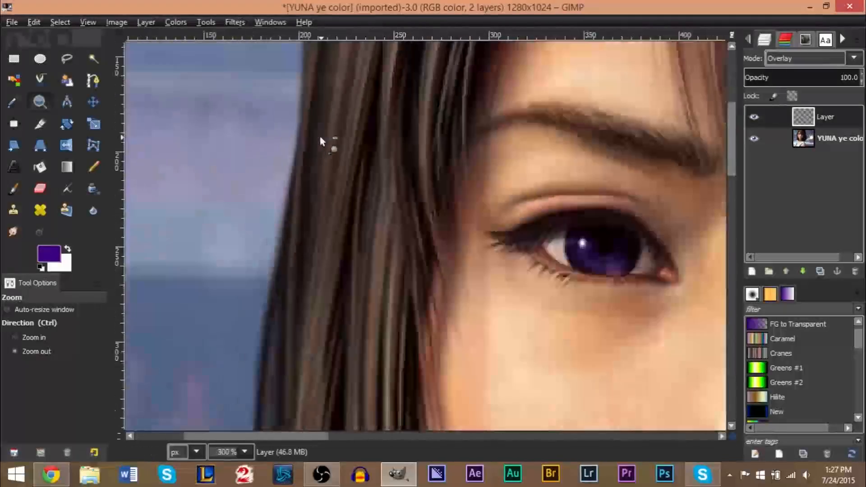
left_click(318, 134, "ctrl")
Toggle the Overlay layer's visibility repeatedly to compare the original and purple eye, leaving the layer visible
left_click(753, 118)
left_click(753, 117)
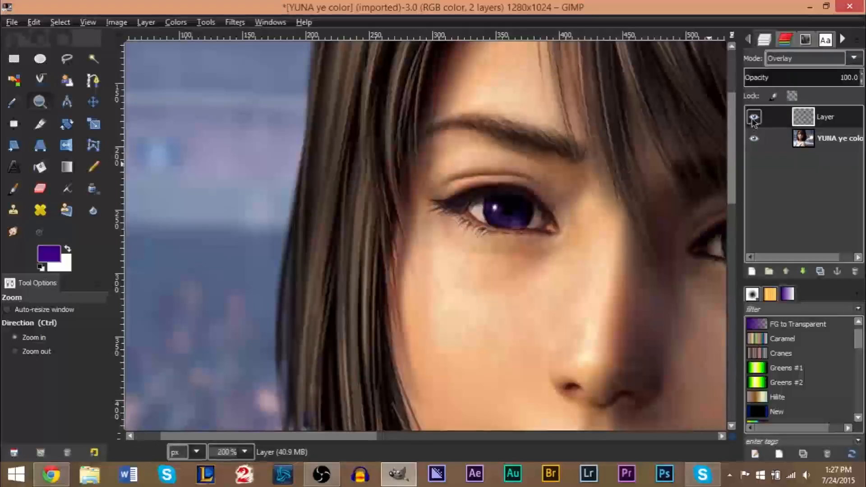
left_click(753, 117)
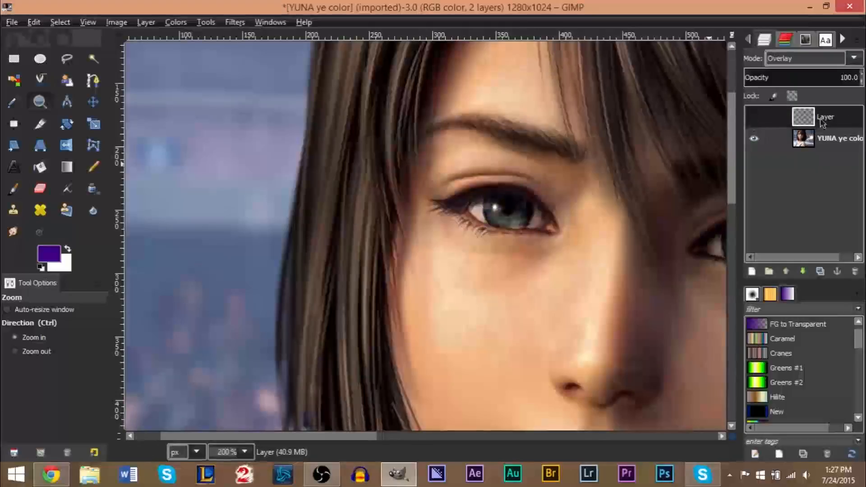
left_click(759, 118)
left_click(757, 117)
left_click(758, 118)
left_click(754, 118)
left_click(753, 118)
left_click(753, 117)
left_click(753, 117)
left_click(753, 117)
left_click(754, 117)
left_click(753, 117)
left_click(754, 117)
left_click(754, 118)
left_click(753, 118)
left_click(754, 118)
left_click(753, 118)
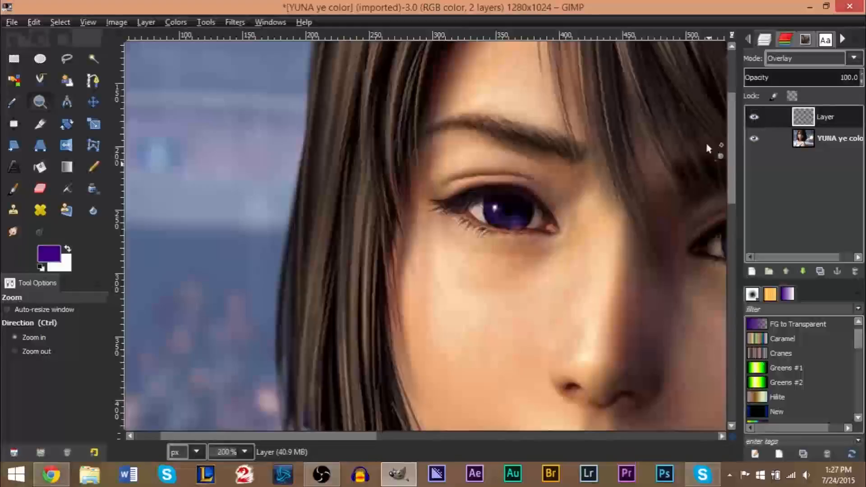
Compare the iris close up with and without the purple Overlay layer, ending with the layer shown
left_click(558, 217)
left_click(558, 217)
left_click(558, 217)
left_click(558, 218)
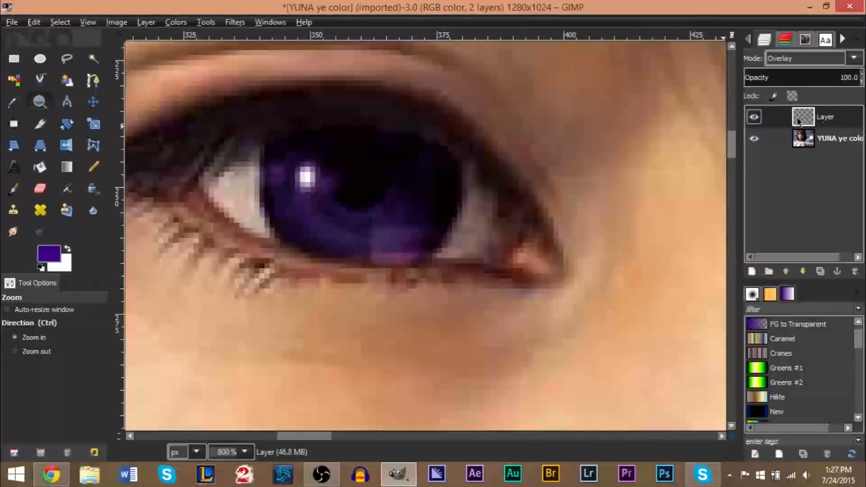
left_click(758, 120)
left_click(757, 120)
left_click(758, 120)
left_click(758, 120)
left_click(758, 120)
left_click(758, 120)
left_click(758, 120)
left_click(758, 120)
left_click(758, 120)
left_click(758, 120)
Inspect the light patch at the iris's bottom edge with the purple layer hidden and shown
left_click(375, 271)
left_click(375, 272)
left_click(375, 272)
left_click(375, 272)
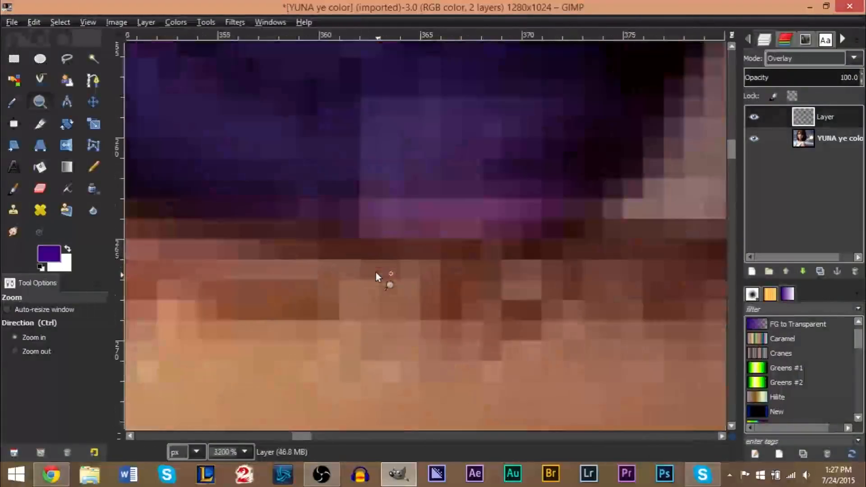
left_click(756, 120)
left_click(756, 119)
left_click(756, 120)
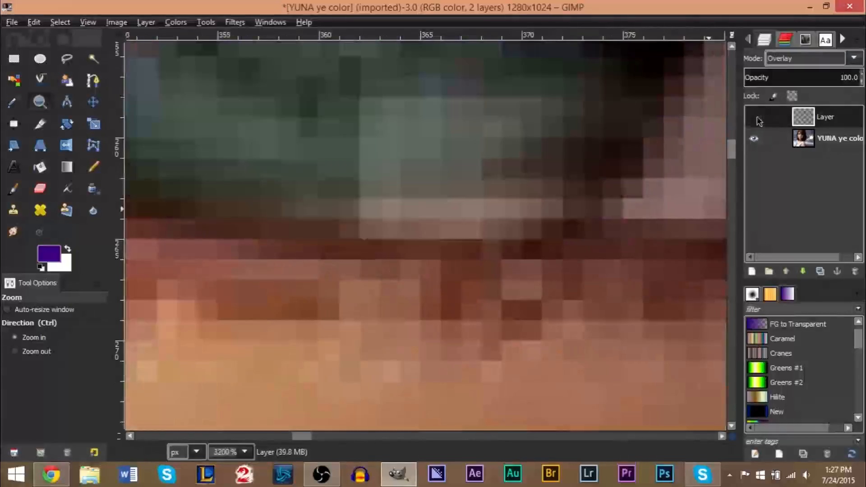
left_click(757, 120)
left_click(757, 119)
left_click(757, 120)
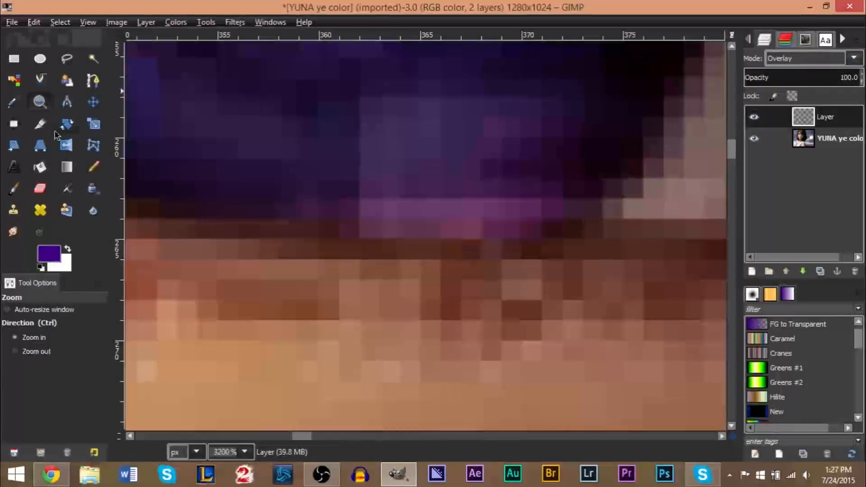
Review the purple eye in the context of the complete portrait
left_click(299, 191, "ctrl")
left_click(299, 190, "ctrl")
left_click(300, 190, "ctrl")
left_click(300, 190, "ctrl")
left_click(299, 190, "ctrl")
left_click(299, 190, "ctrl")
left_click(299, 190, "ctrl")
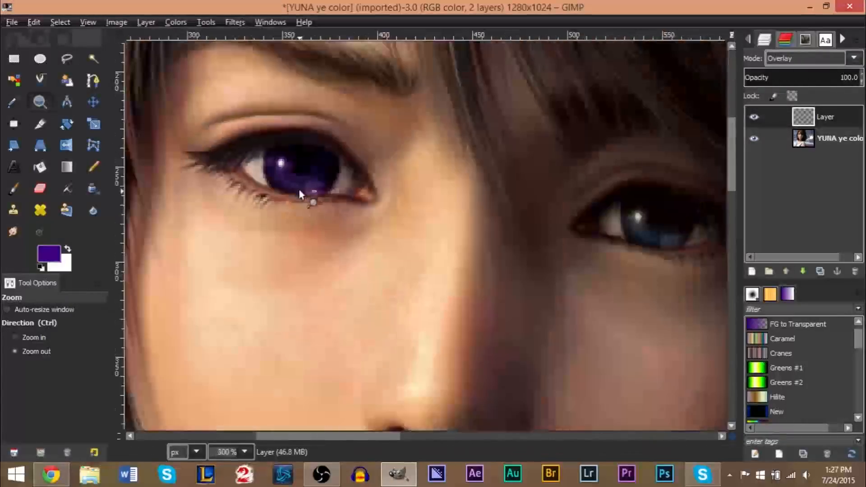
left_click(298, 190, "ctrl")
left_click(299, 189, "ctrl")
left_click(299, 190, "ctrl")
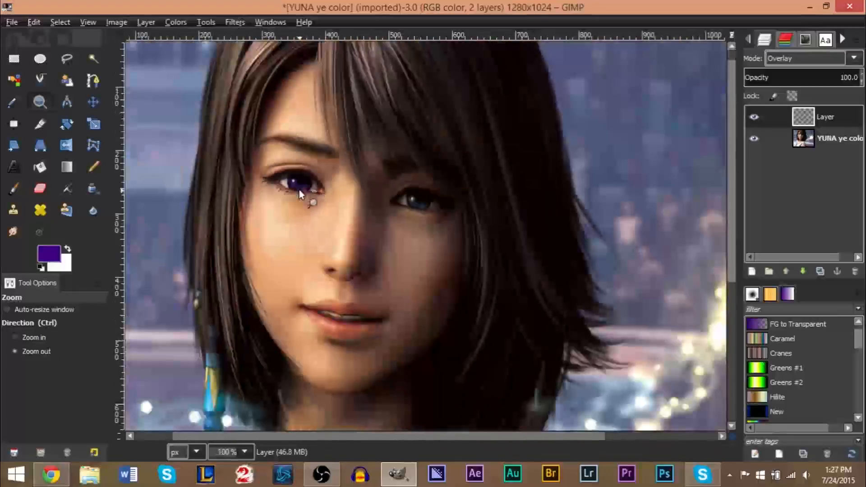
left_click(299, 190, "ctrl")
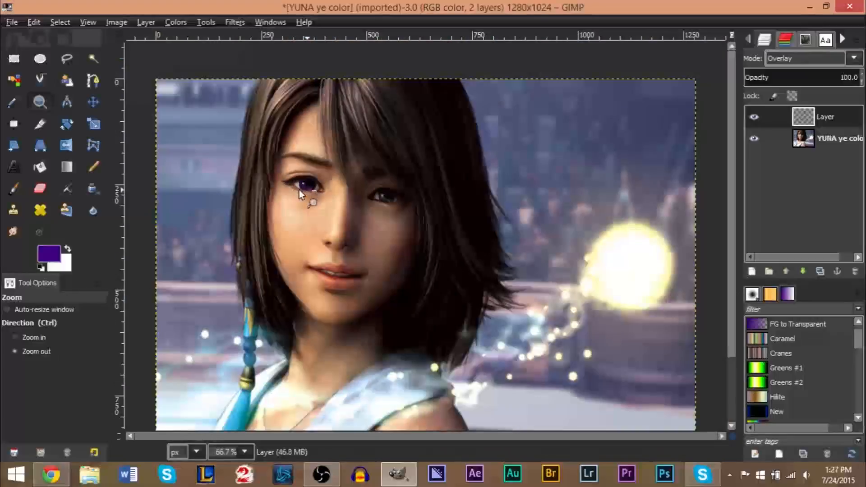
left_click(429, 218, "ctrl")
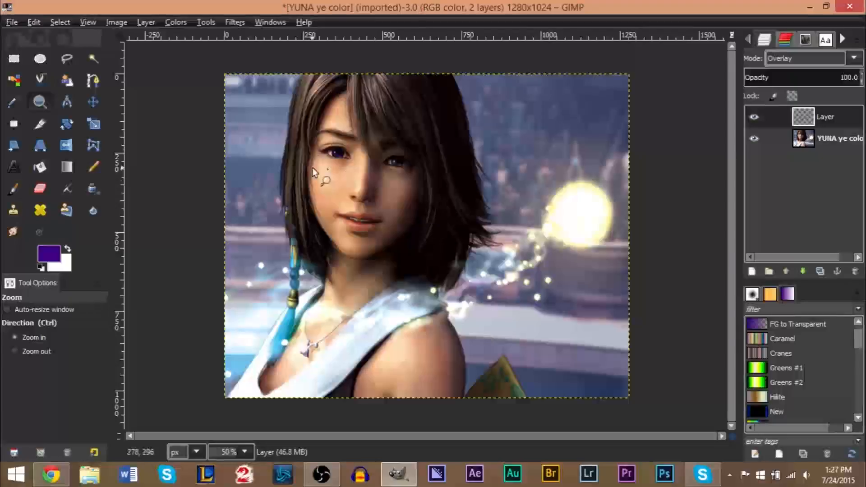
Draw a freehand selection around the pupil and the inner part of the purple iris
left_click(310, 122)
left_click(310, 122)
left_click(310, 123)
left_click(309, 126)
left_click(309, 126)
left_click(559, 396)
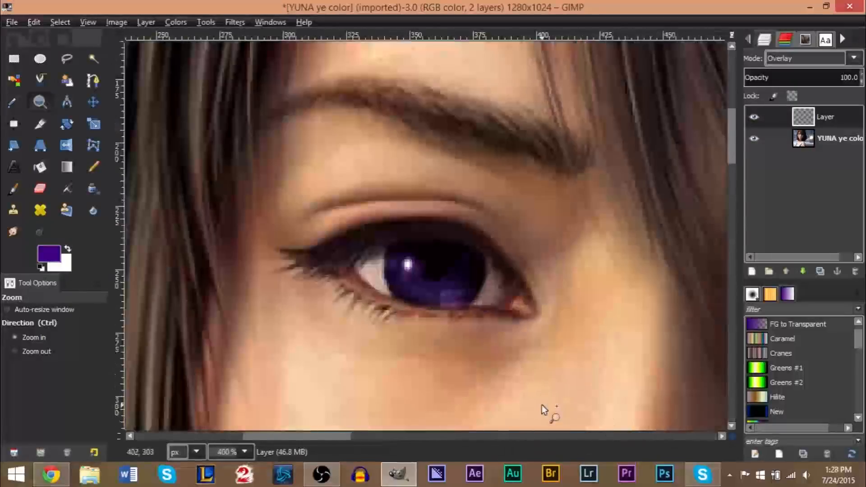
left_click(541, 402)
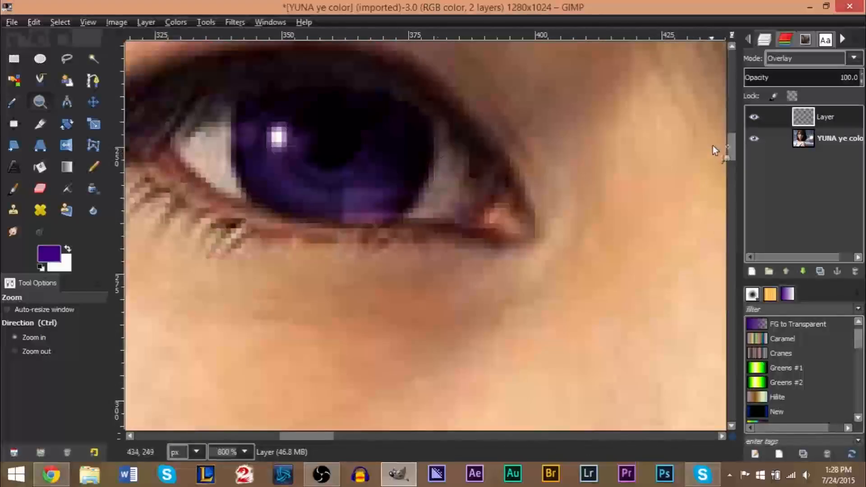
scroll(730, 150, "up", 3)
left_click(215, 153)
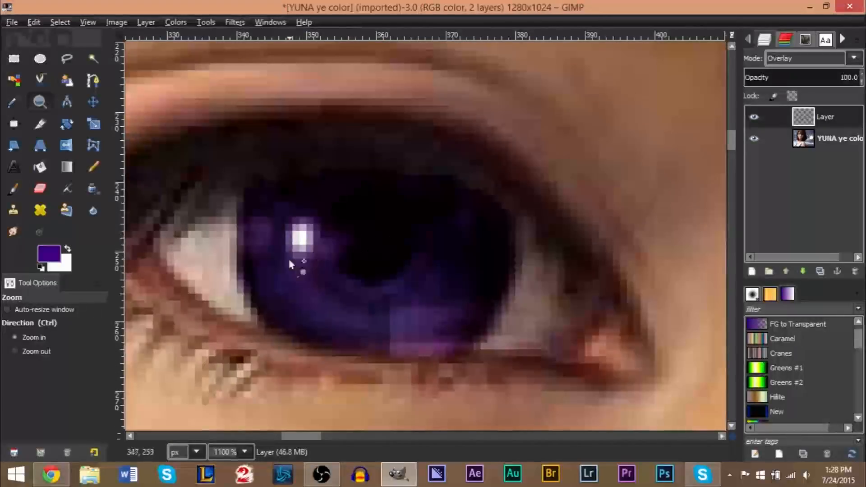
left_click(276, 239)
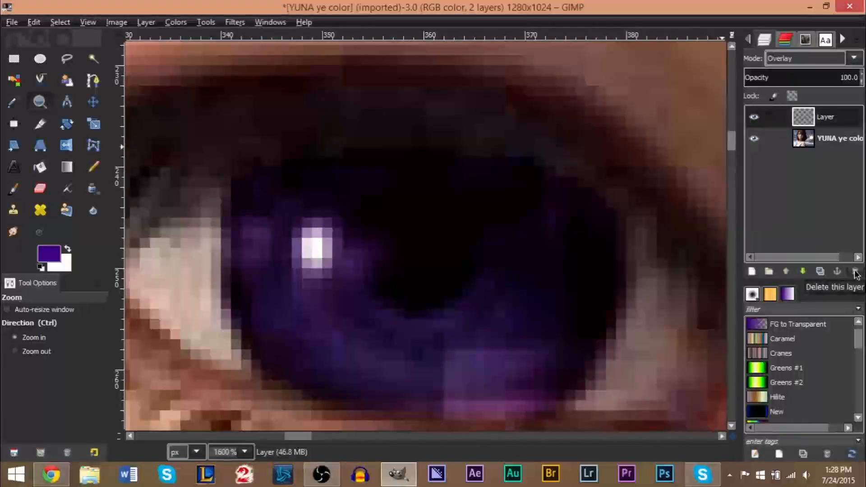
left_click(66, 58)
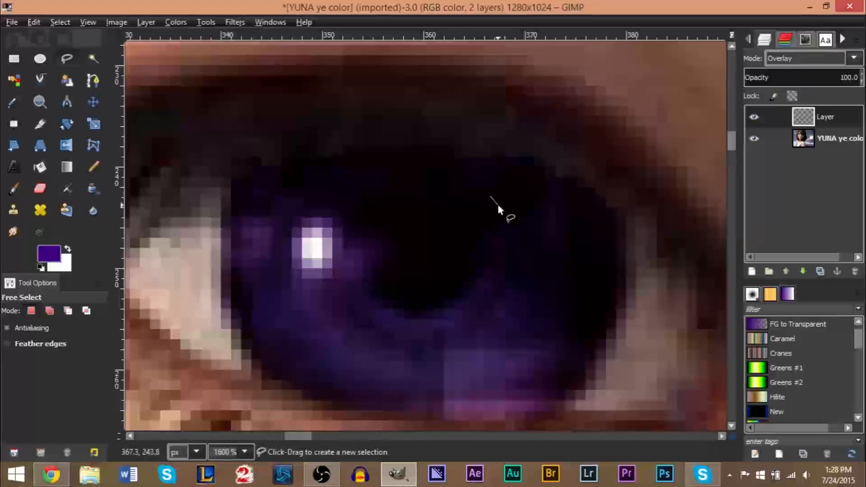
mouse_move(335, 308)
left_mouse_down()
mouse_move(319, 271)
mouse_move(319, 231)
mouse_move(339, 189)
mouse_move(381, 175)
left_mouse_up()
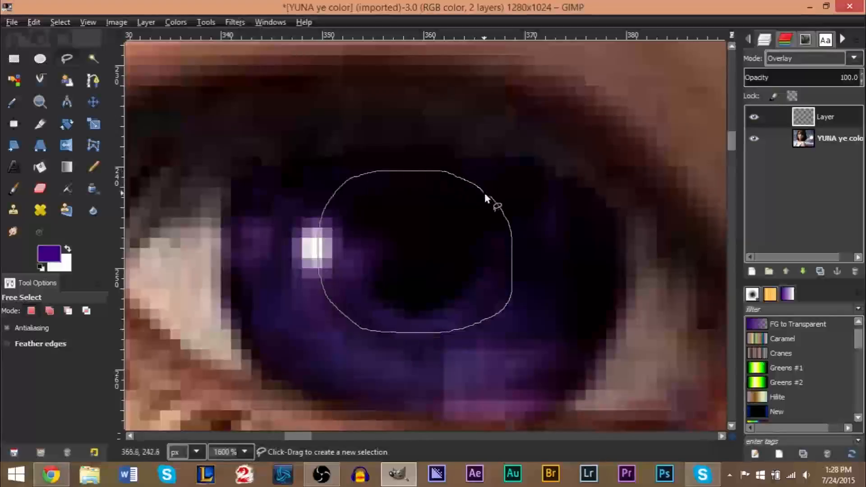
key("Return")
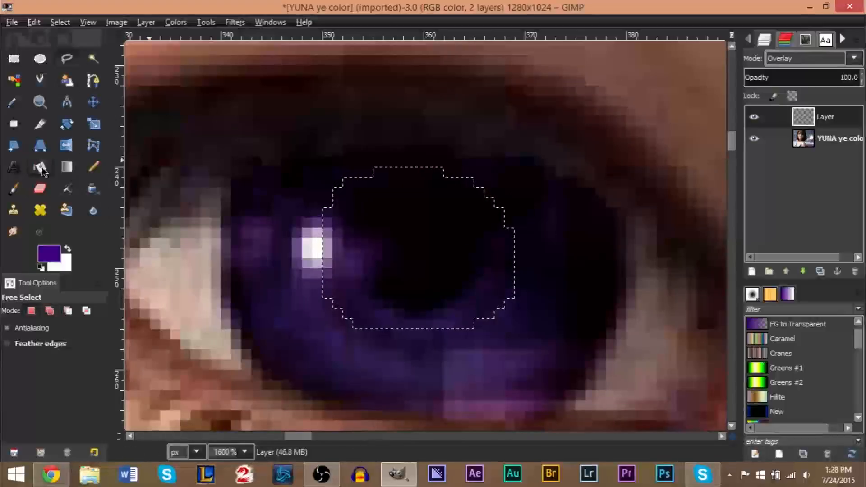
Choose the Bucket Fill tool and set the foreground color to the reddish purple 760075
left_click(42, 170)
left_click(49, 253)
left_click_drag(334, 203, 351, 242)
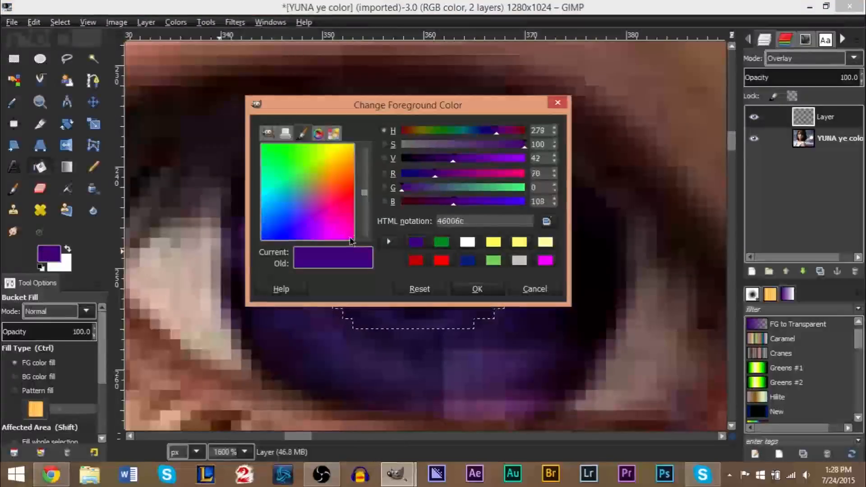
left_click(284, 134)
left_click(302, 133)
left_click(319, 134)
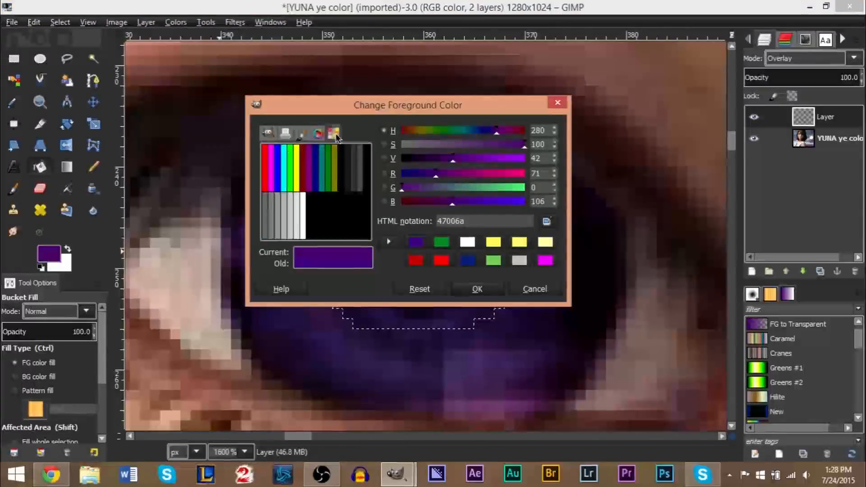
left_click(267, 134)
left_click_drag(367, 168, 304, 144)
left_click(490, 291)
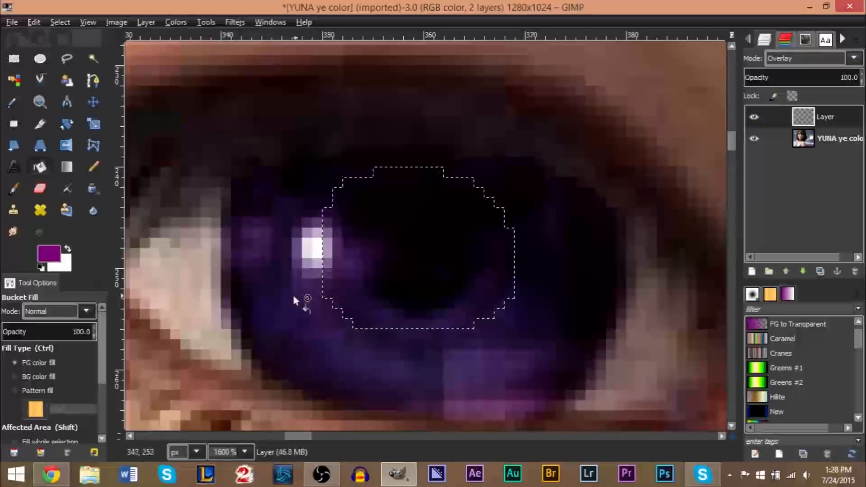
Try filling the selected pupil area with the foreground color 85056b, and undo the fill
left_click(53, 259)
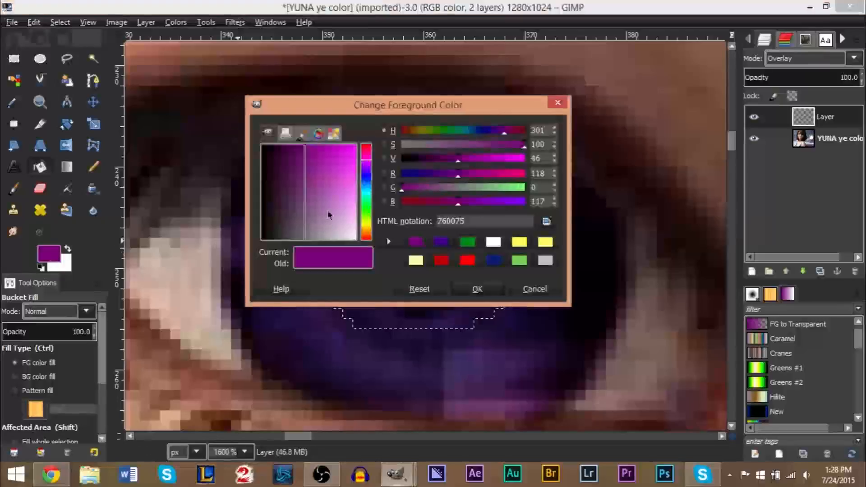
left_click_drag(306, 152, 310, 152)
left_click(366, 169)
left_click_drag(368, 163, 368, 161)
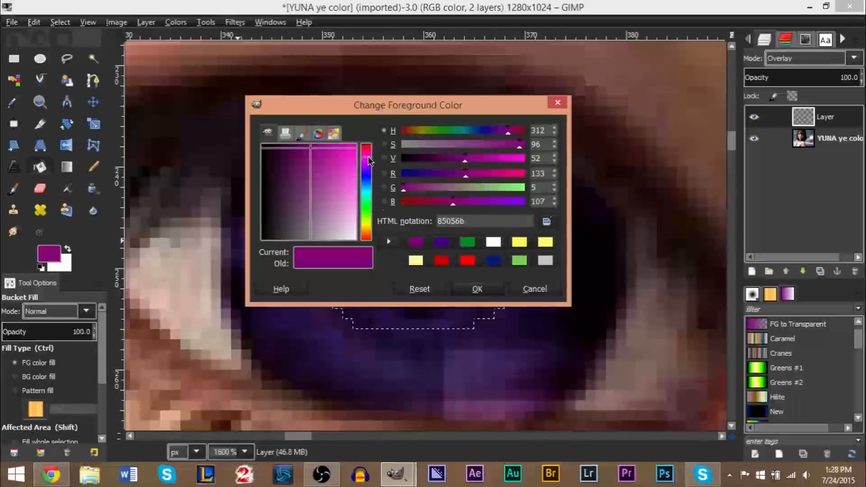
left_click(478, 291)
left_click(388, 285)
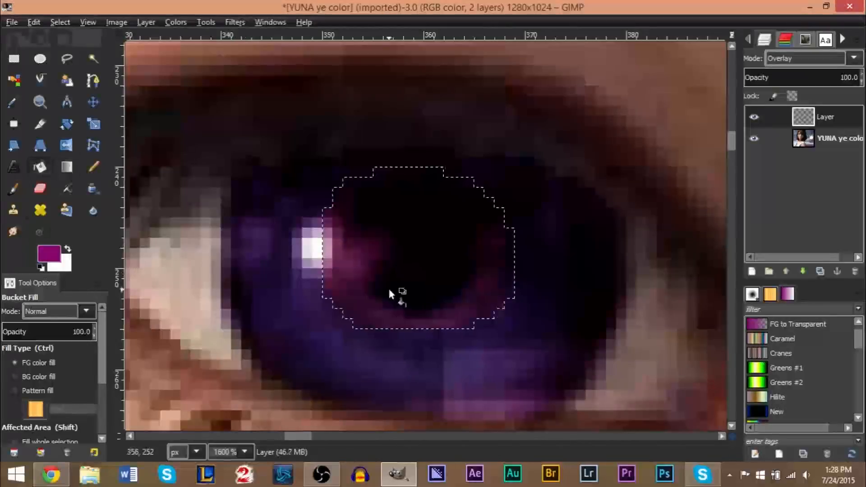
key("ctrl")
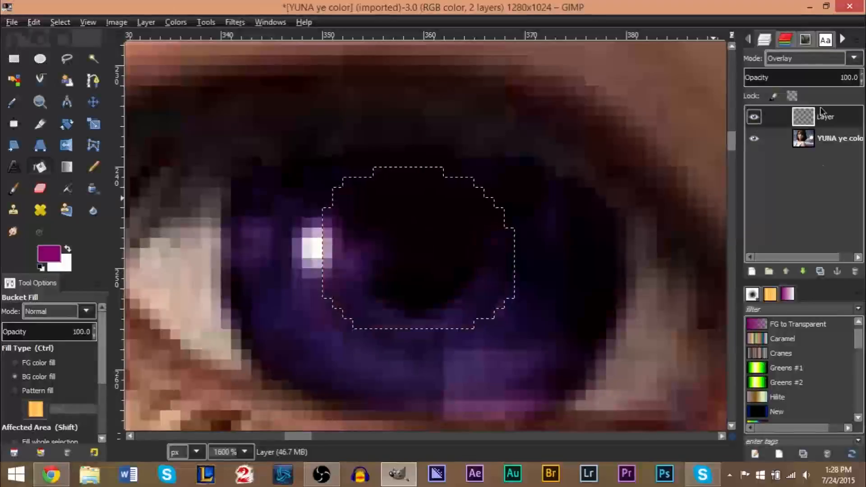
Fill the selected pupil area with the brighter magenta cb00a2 and clear the selection
left_click(48, 253)
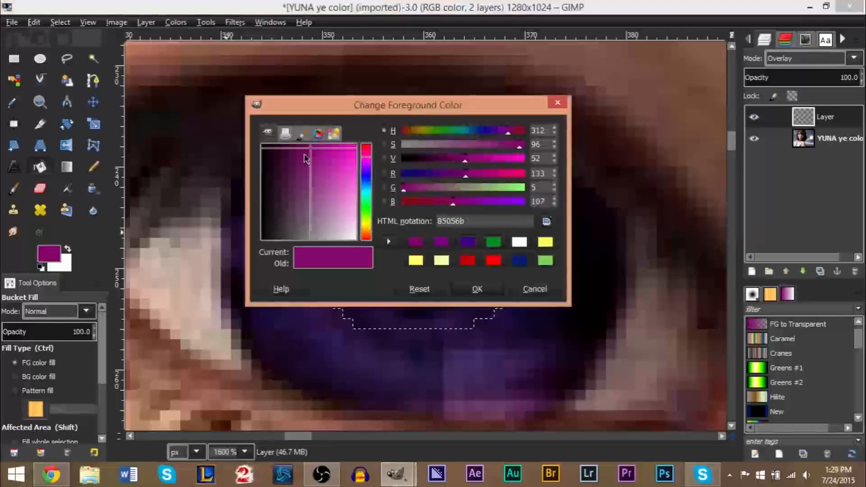
left_click_drag(315, 151, 339, 144)
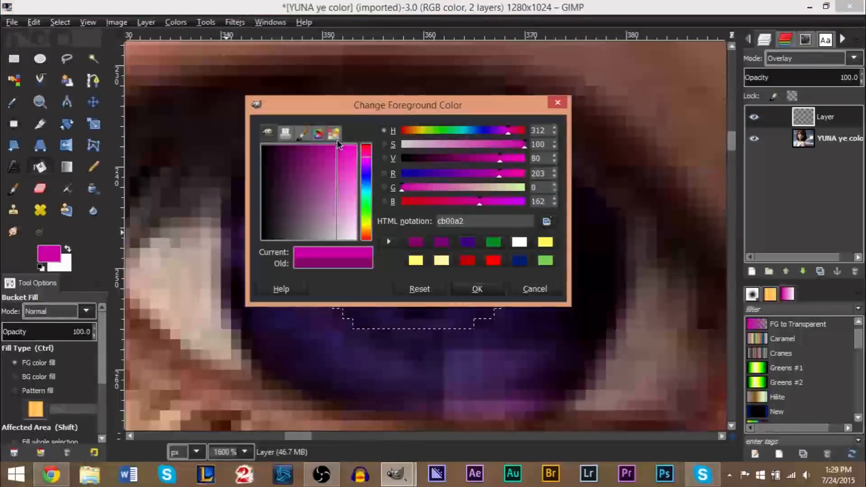
left_click(476, 288)
left_click(392, 266)
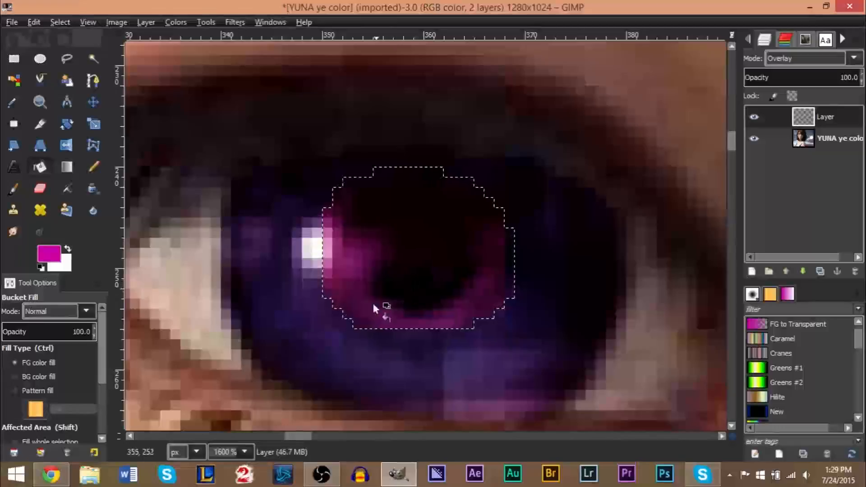
left_click(60, 22)
left_click(82, 57)
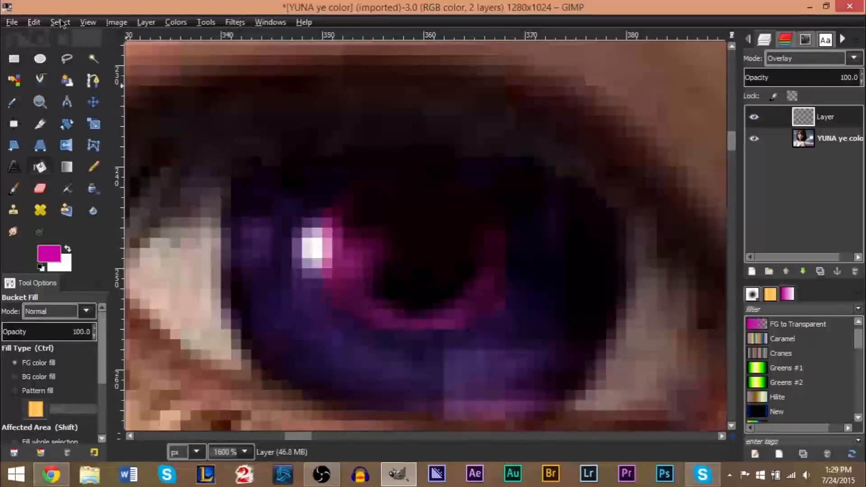
Smudge the magenta edge into the white highlight and the surrounding purple with a size 1 brush
left_click(40, 101)
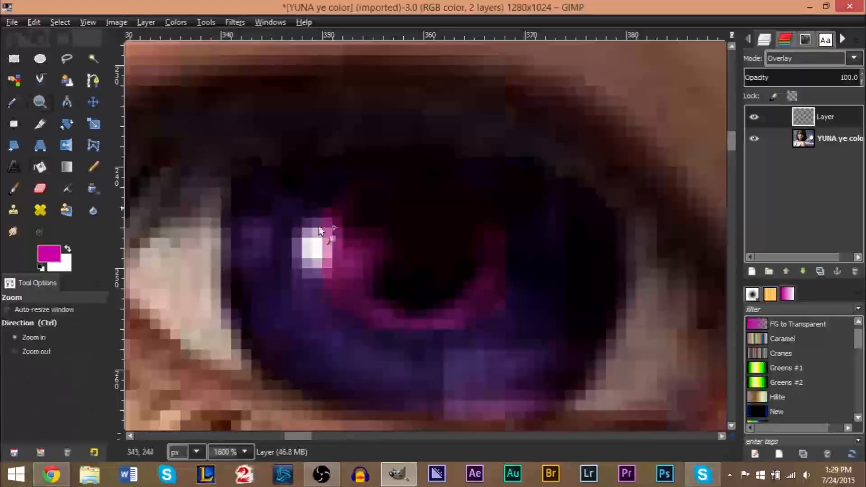
left_click(414, 233)
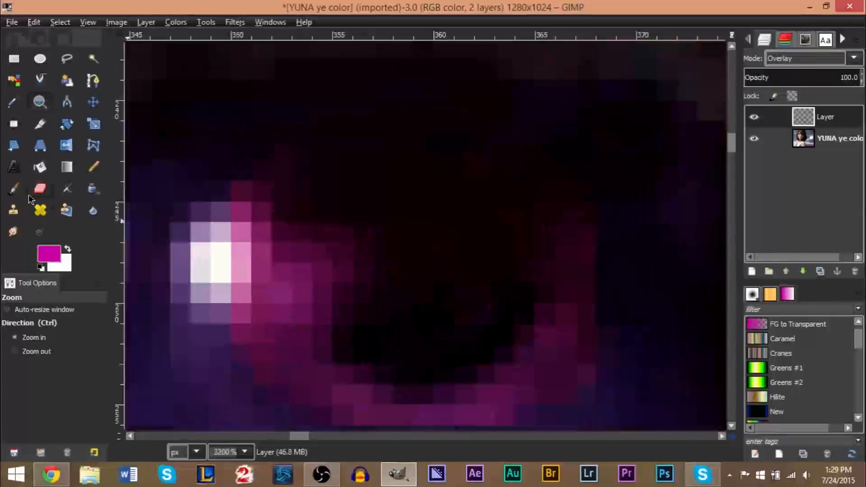
left_click(14, 210)
left_click(13, 232)
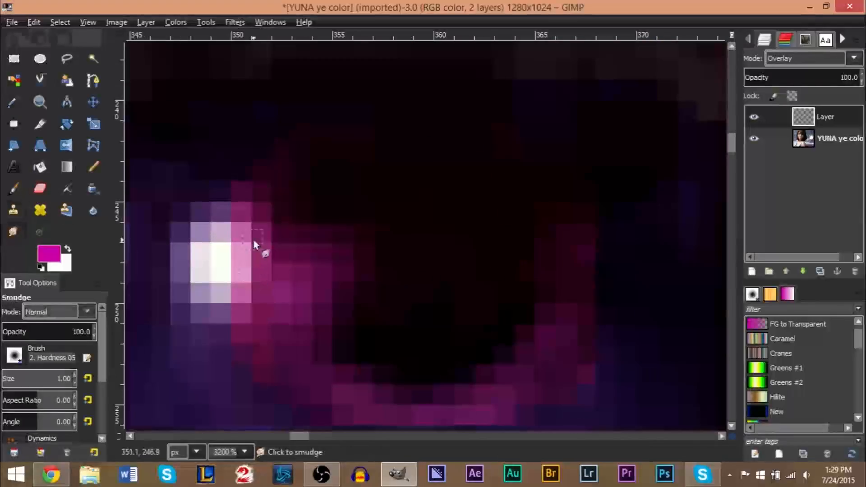
left_click_drag(250, 208, 224, 209)
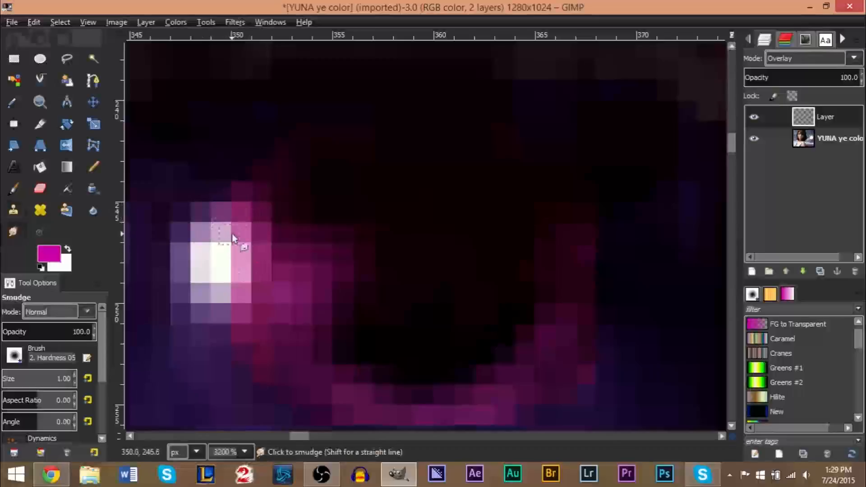
mouse_move(242, 270)
left_mouse_down()
mouse_move(226, 295)
mouse_move(197, 312)
left_mouse_up()
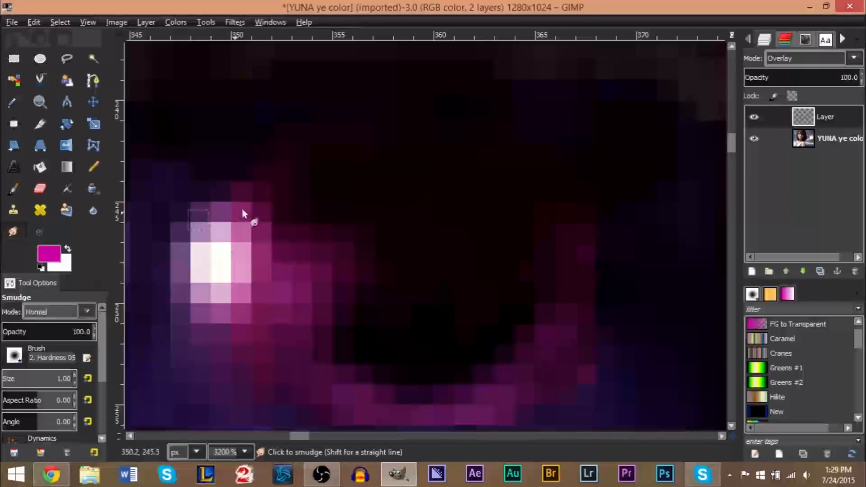
Blur the outer right edge of the magenta ring around the pupil
left_click_drag(729, 147, 729, 149)
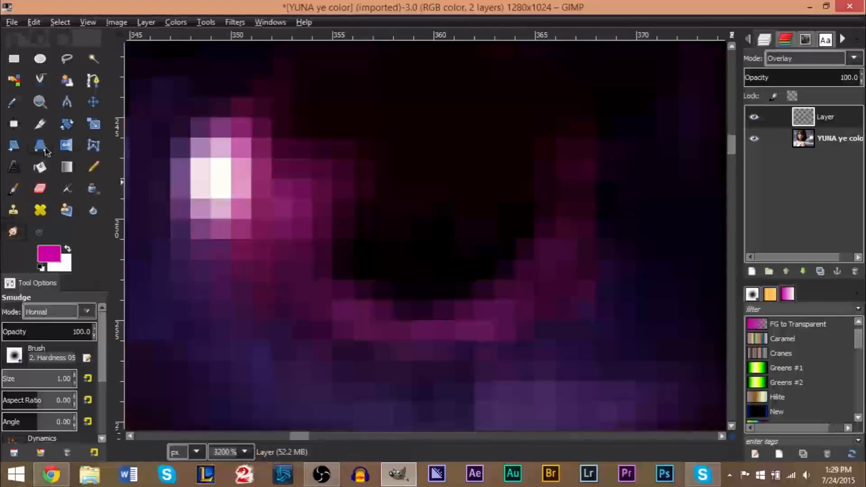
left_click(93, 210)
mouse_move(606, 230)
left_mouse_down()
mouse_move(616, 146)
mouse_move(600, 181)
mouse_move(592, 282)
left_mouse_up()
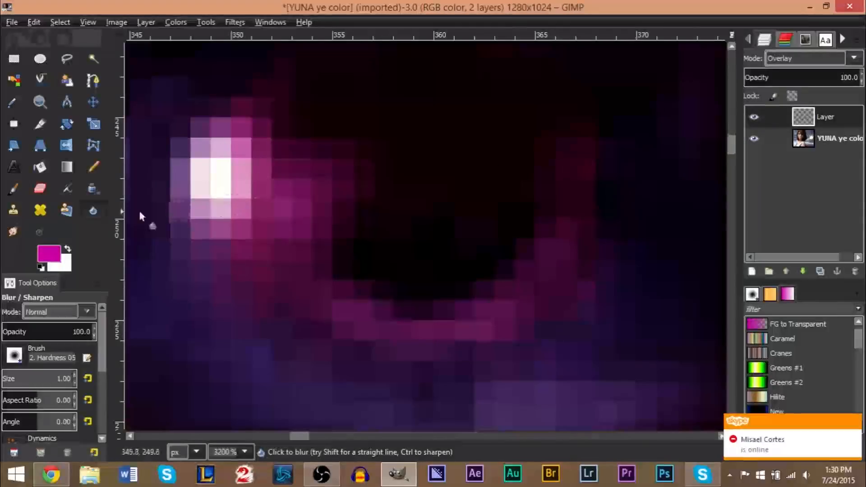
Try to clone color from the right side of the magenta ring onto its outer edge
left_click(10, 102)
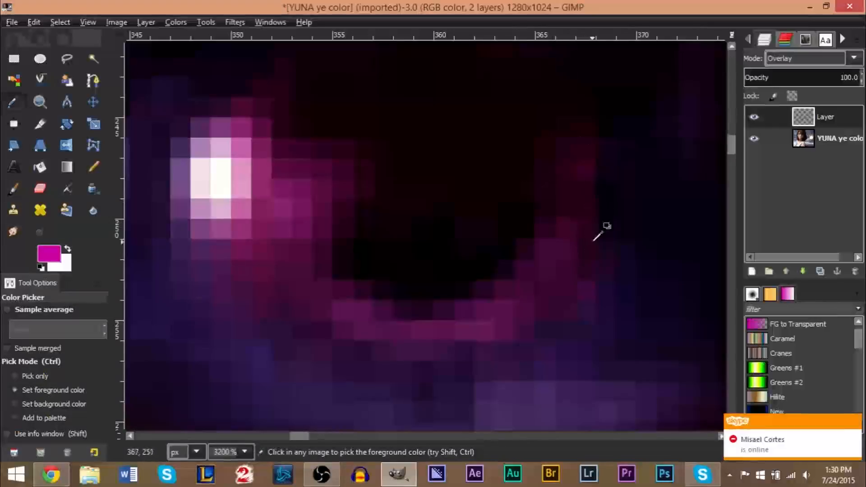
left_click(12, 212)
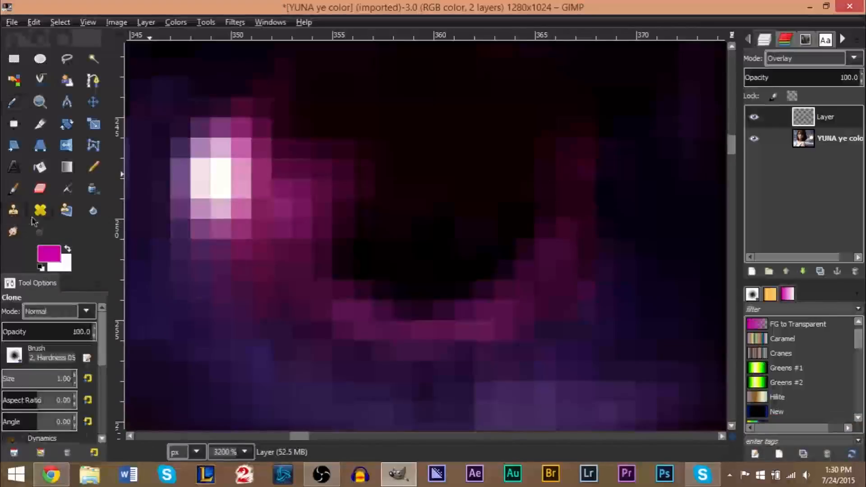
left_click(587, 170)
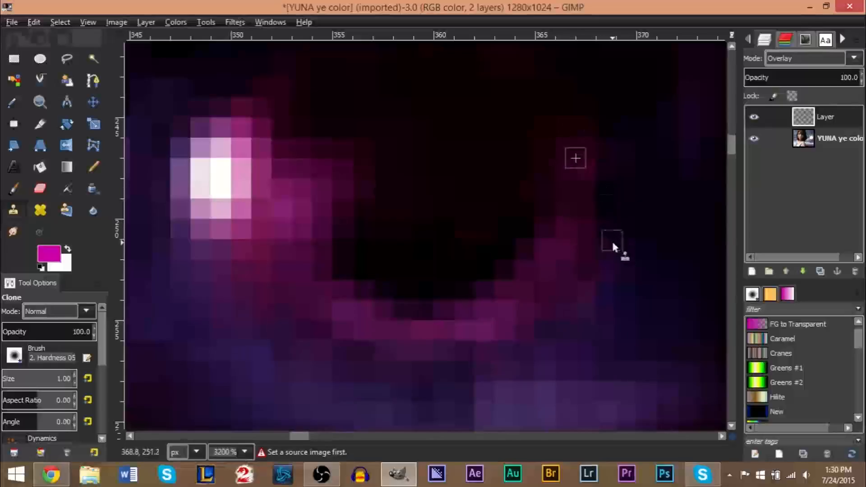
Paint a small Pencil touch in Overlay mode beside the lower right edge of the magenta ring
left_click(12, 104)
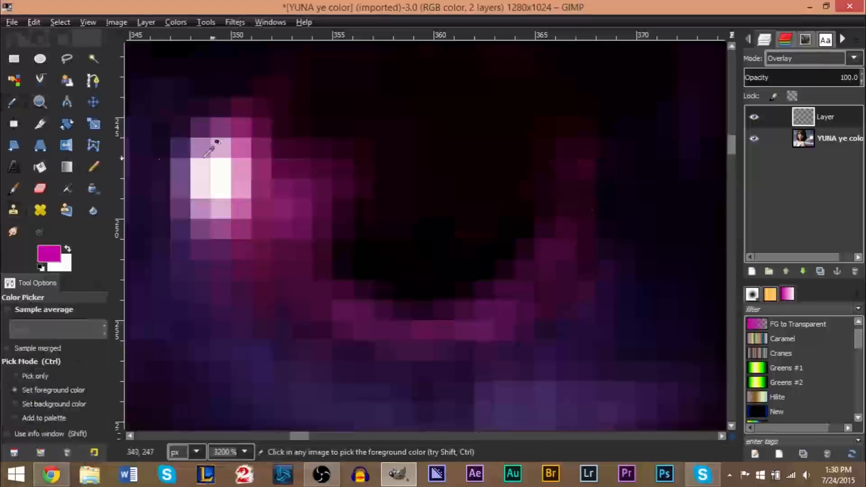
left_click(93, 166)
left_click(644, 287)
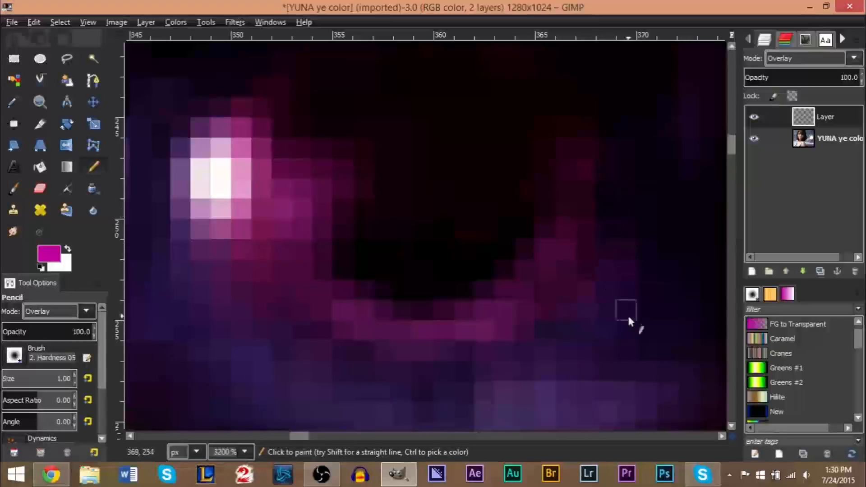
Review the magenta ring around the pupil both in the full face and in a close view of the eye
left_click(40, 102)
left_click(248, 177)
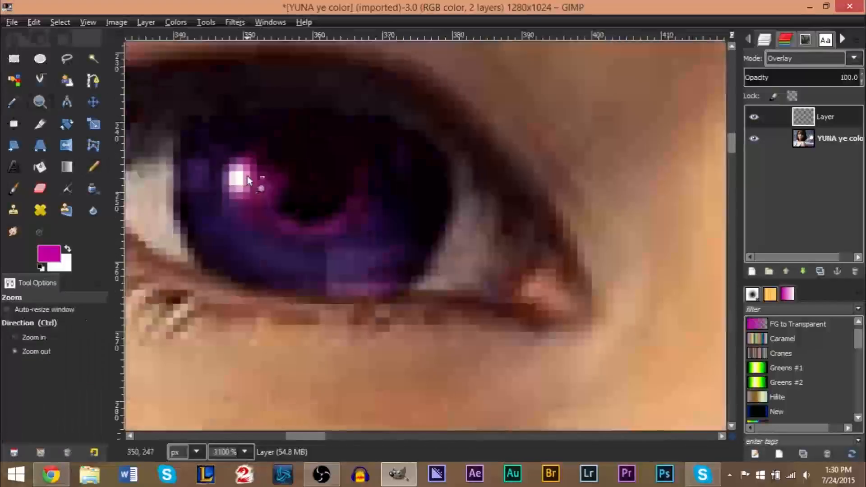
left_click(248, 177)
left_click(335, 190)
left_click(362, 201)
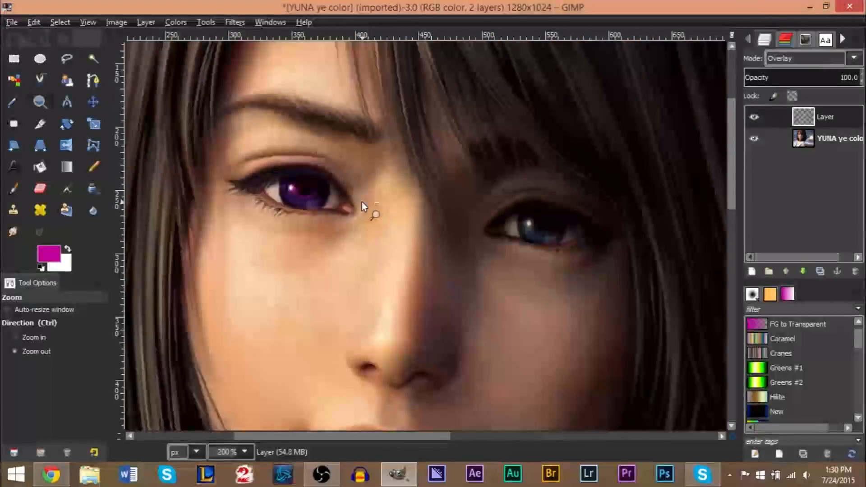
left_click(362, 201)
left_click(234, 175)
left_click(234, 174)
left_click(234, 174)
left_click(503, 293, "ctrl")
left_click(504, 292, "ctrl")
left_click(503, 293, "ctrl")
left_click(504, 292, "ctrl")
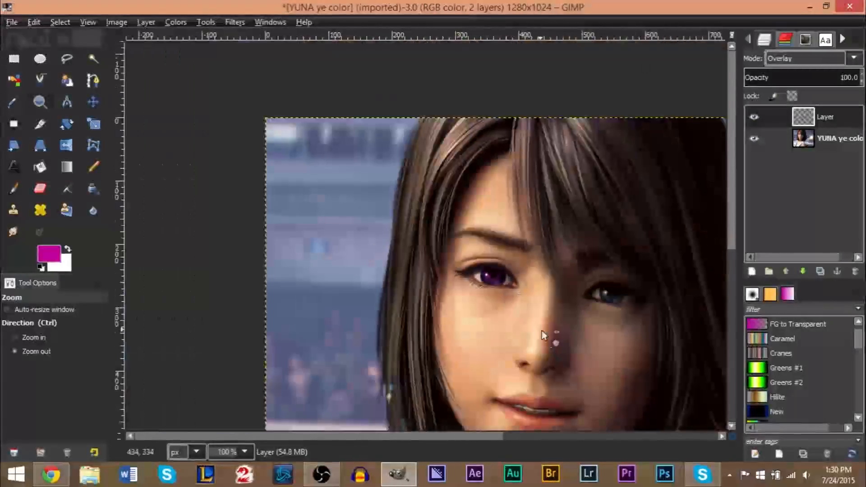
left_click(575, 350, "ctrl")
left_click(308, 308)
left_click(308, 309)
left_click(308, 308)
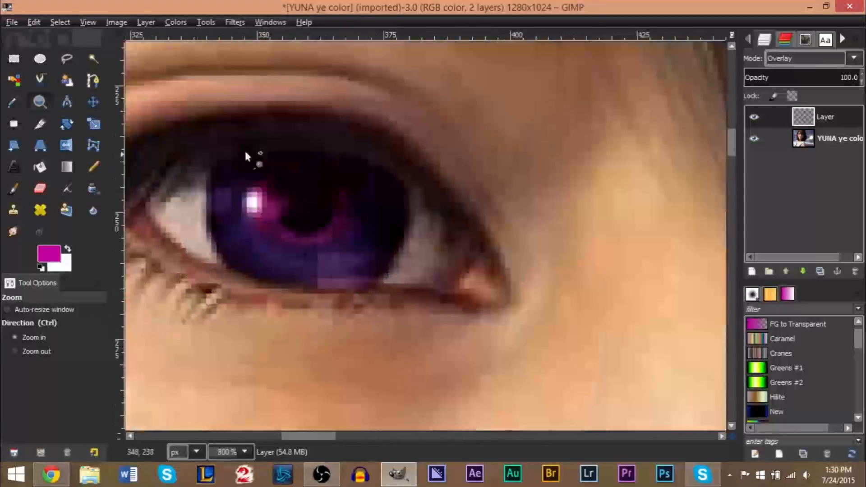
left_click(238, 136)
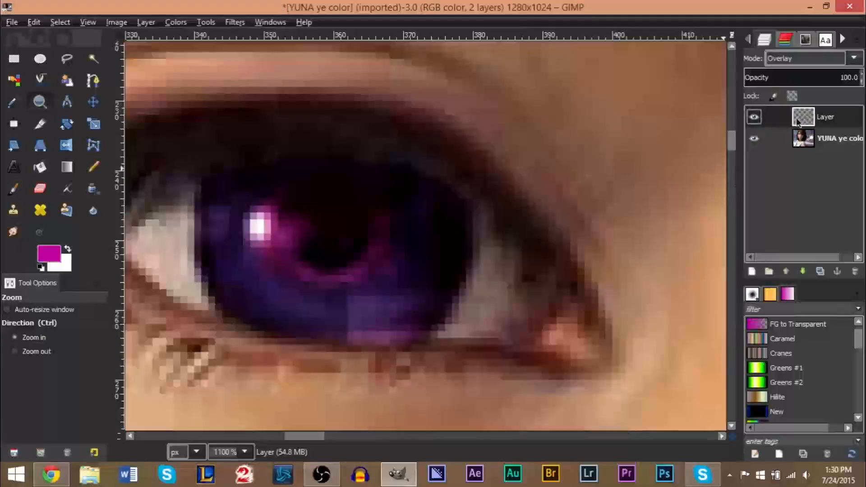
Compare the eye with the Overlay layer hidden and shown, leaving the layer visible
left_click(753, 118)
left_click(754, 118)
left_click(753, 118)
left_click(753, 119)
left_click(753, 119)
left_click(753, 118)
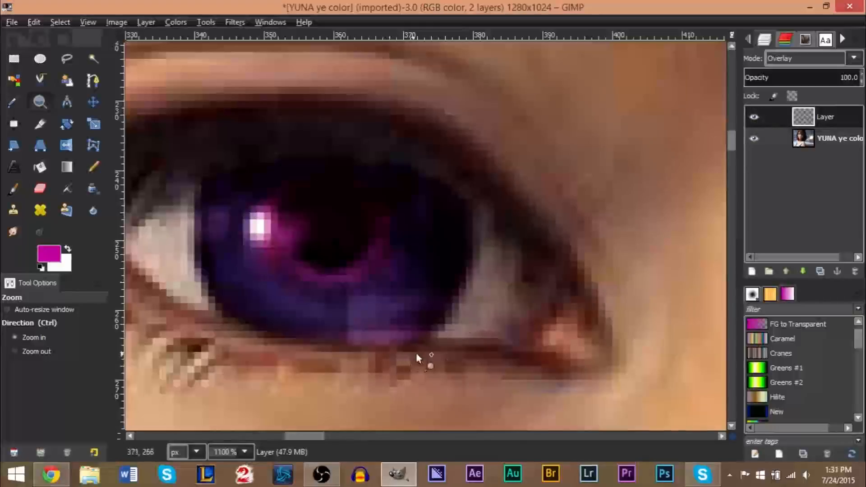
Examine how the magenta ring blends into the purple iris at medium and close magnification
left_click(333, 243, "ctrl")
left_click(332, 244, "ctrl")
left_click(333, 244, "ctrl")
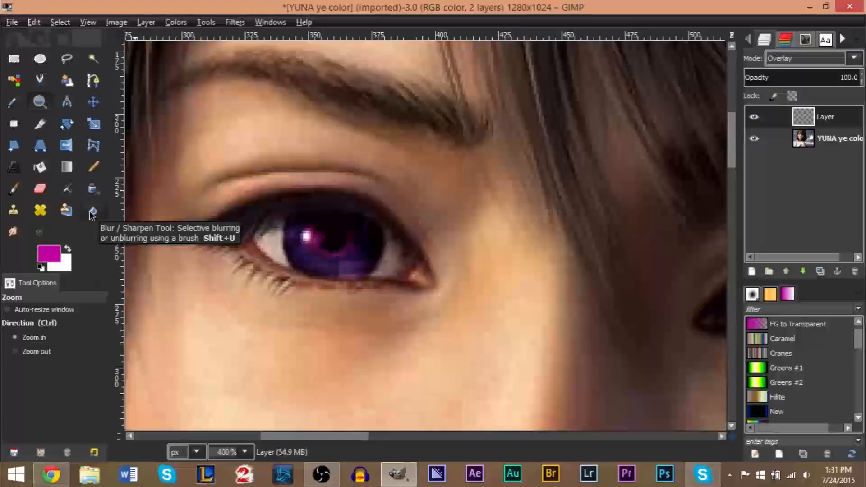
left_click(66, 24)
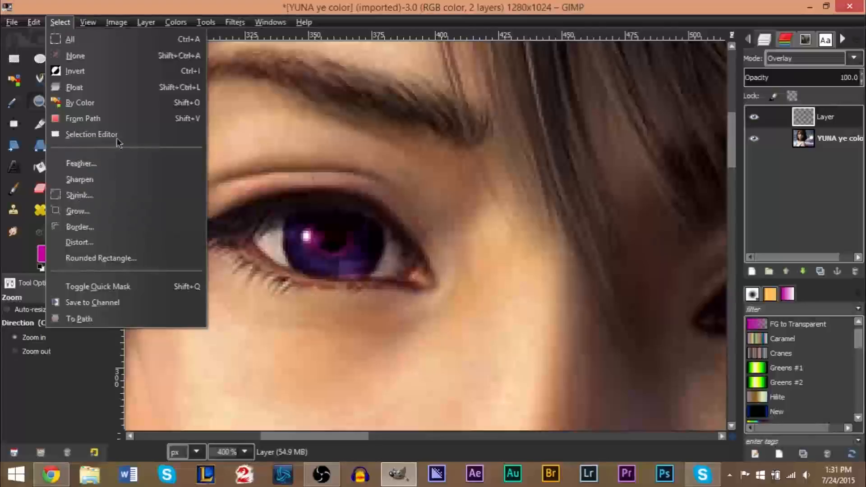
left_click(38, 104)
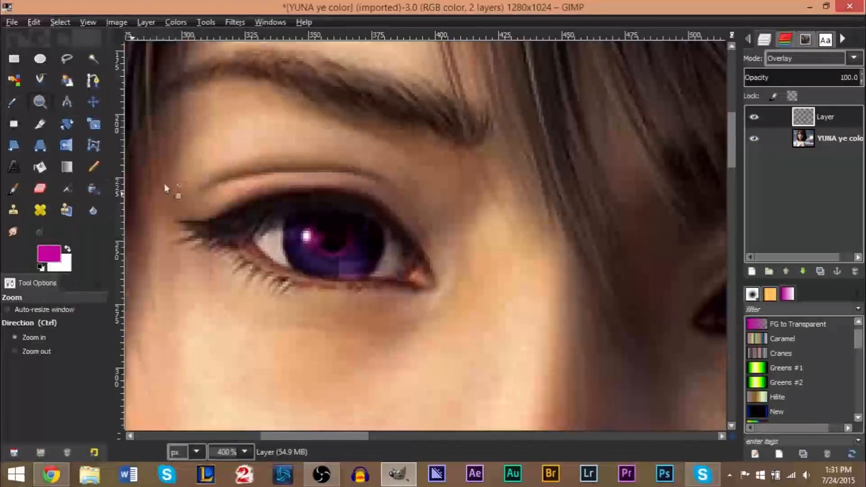
left_click(314, 238)
left_click(309, 245)
left_click(304, 251)
left_click(304, 252)
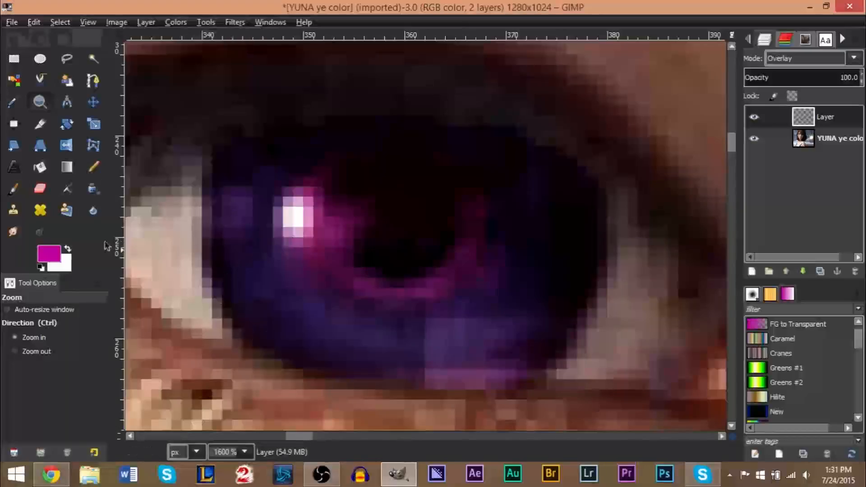
left_click(94, 216)
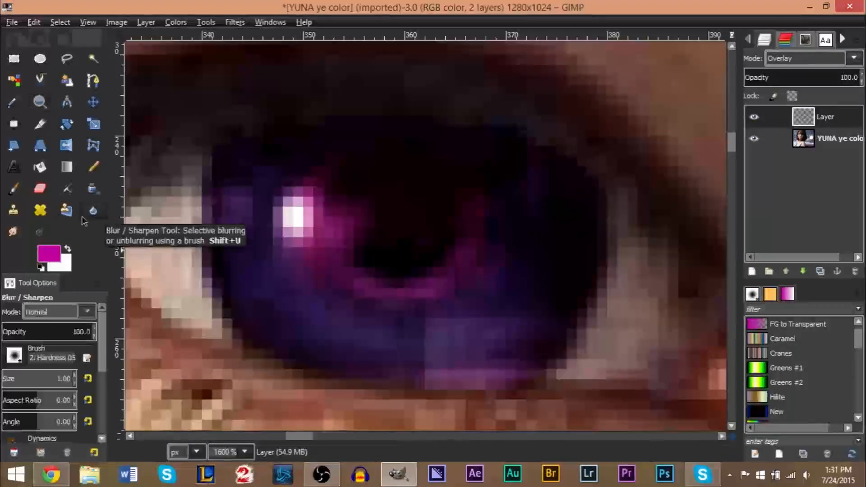
left_click(14, 233)
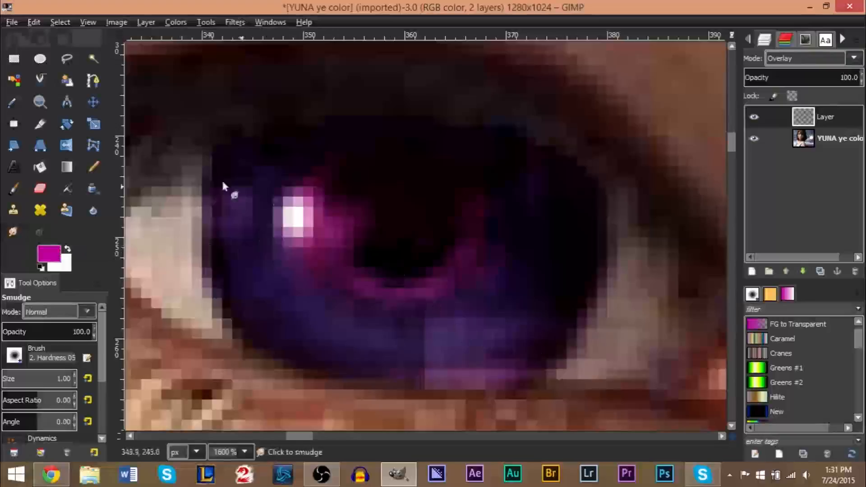
Review the finished purple eye against the other eye and within the whole portrait
left_click(39, 104)
left_click(294, 201)
left_click(294, 201)
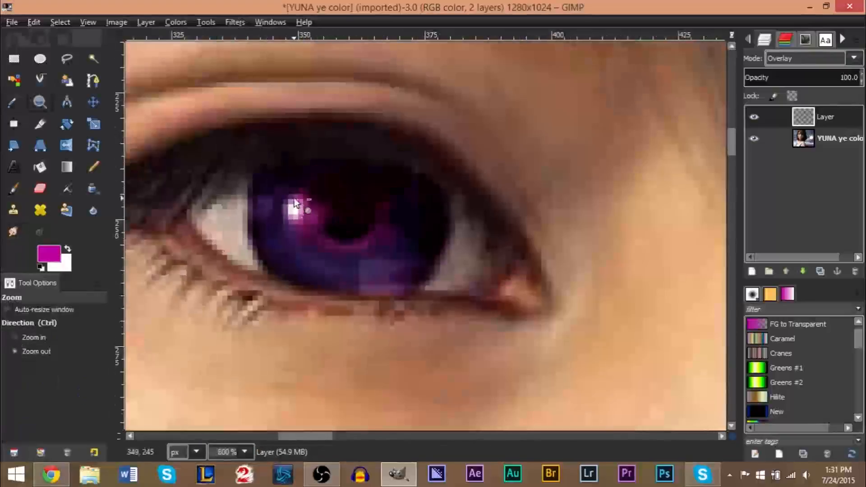
left_click(296, 201)
left_click(397, 203)
left_click(408, 204)
left_click(407, 203)
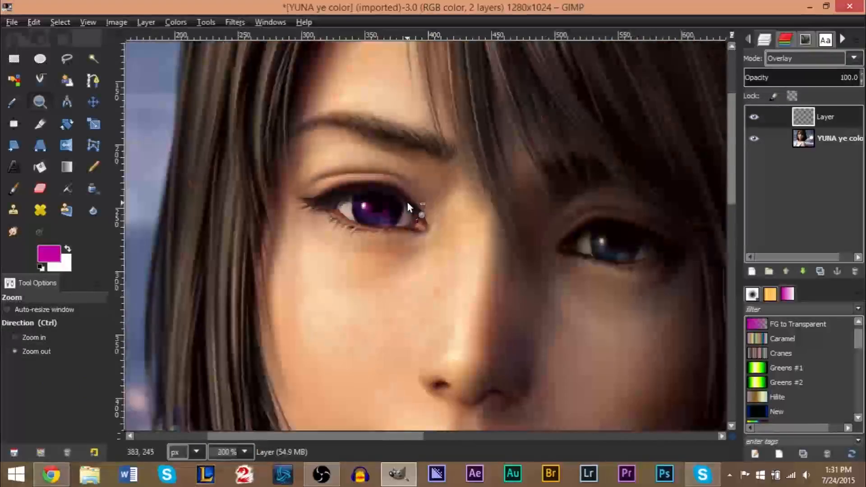
left_click(407, 202)
left_click(458, 215)
left_click(458, 216)
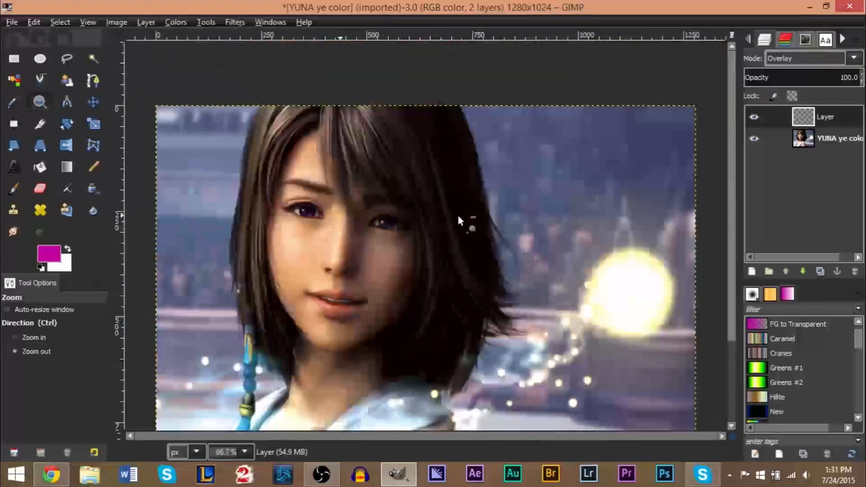
left_click(458, 215)
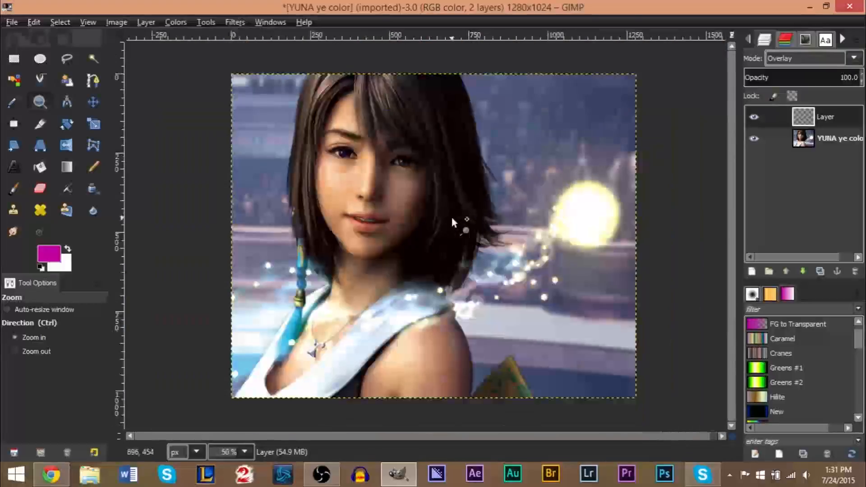